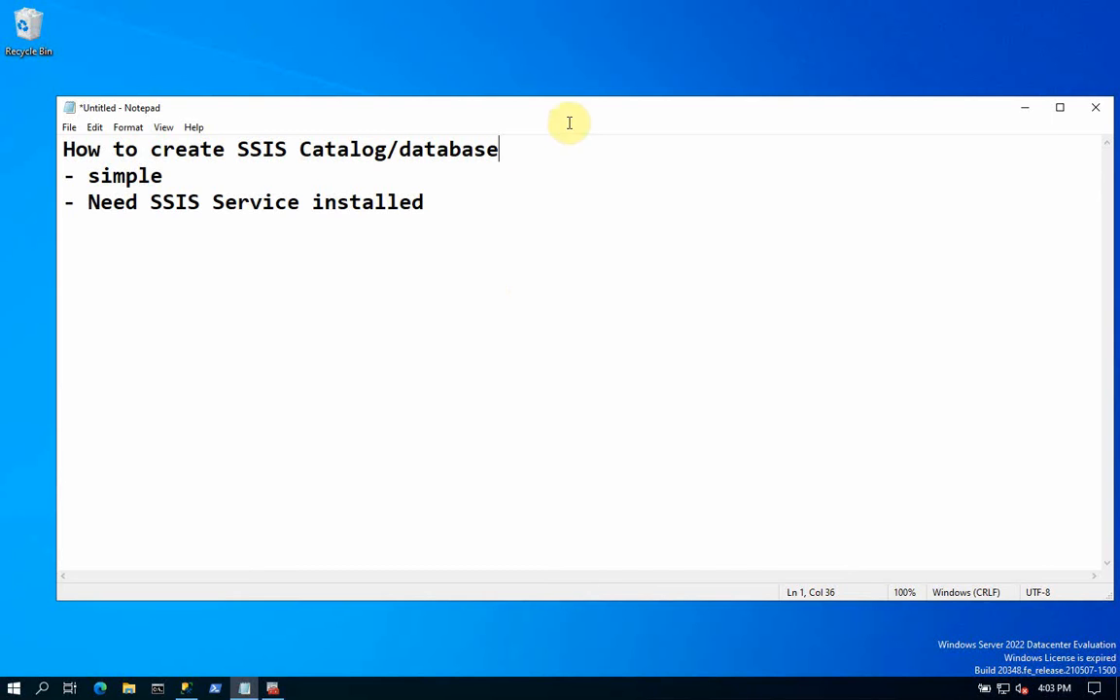
Nudge the Notepad notes on creating the SSIS catalog slightly to the left.
drag(563, 115, 526, 110)
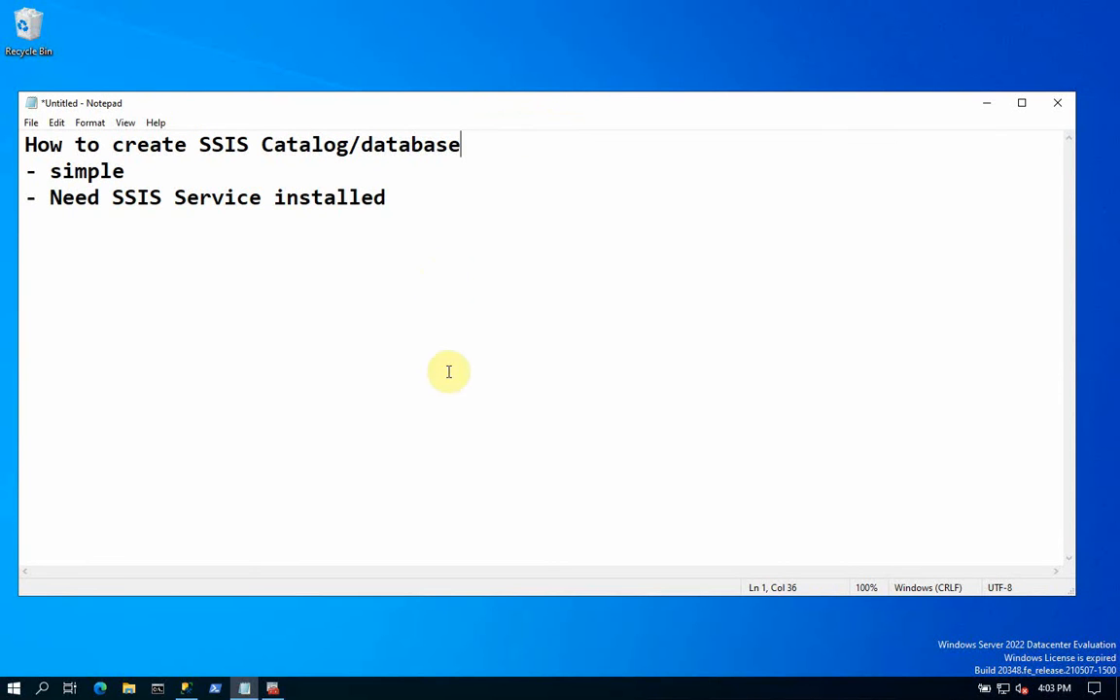
mouse_move(263, 692)
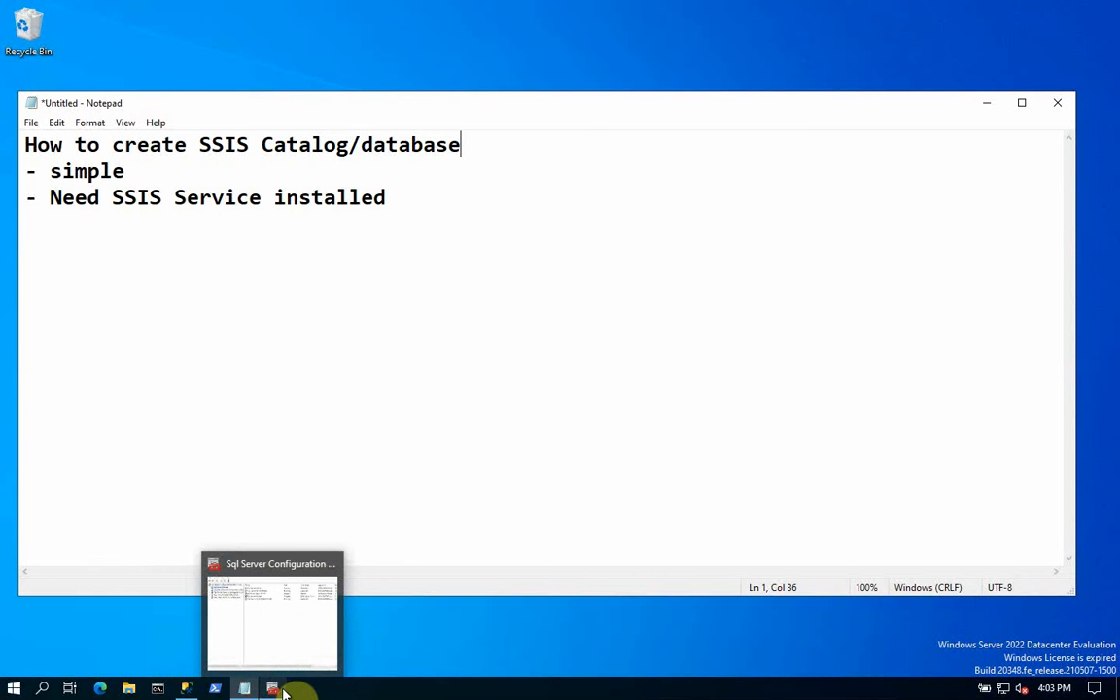
Check the running SQL Server services in Configuration Manager, then minimize it.
click(273, 691)
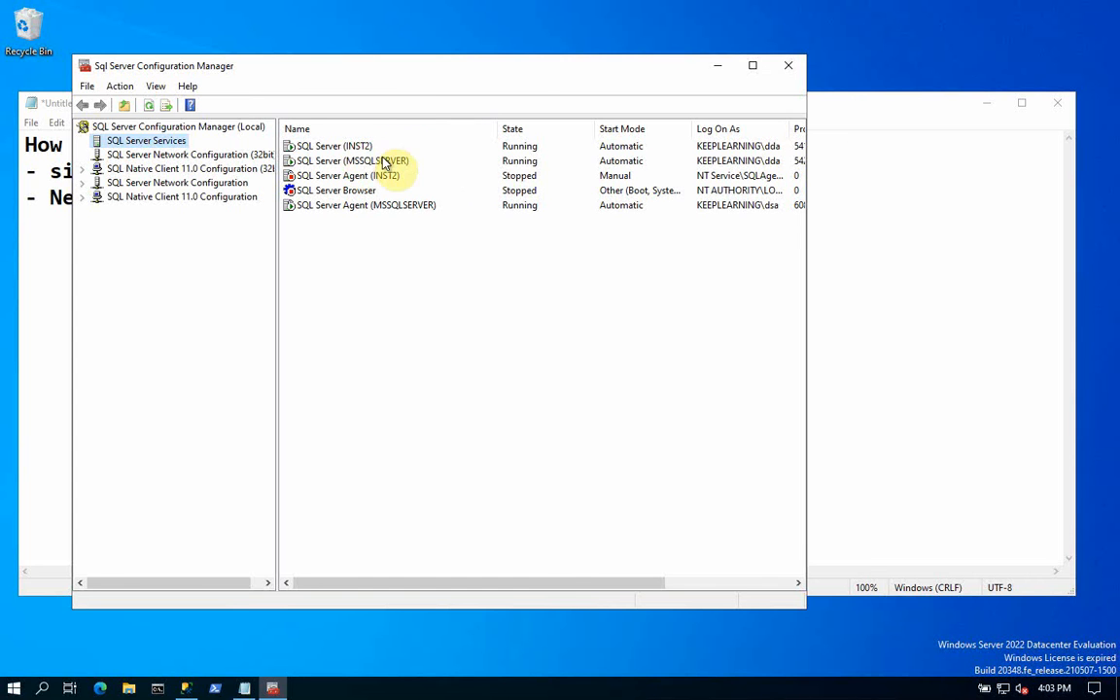
click(718, 70)
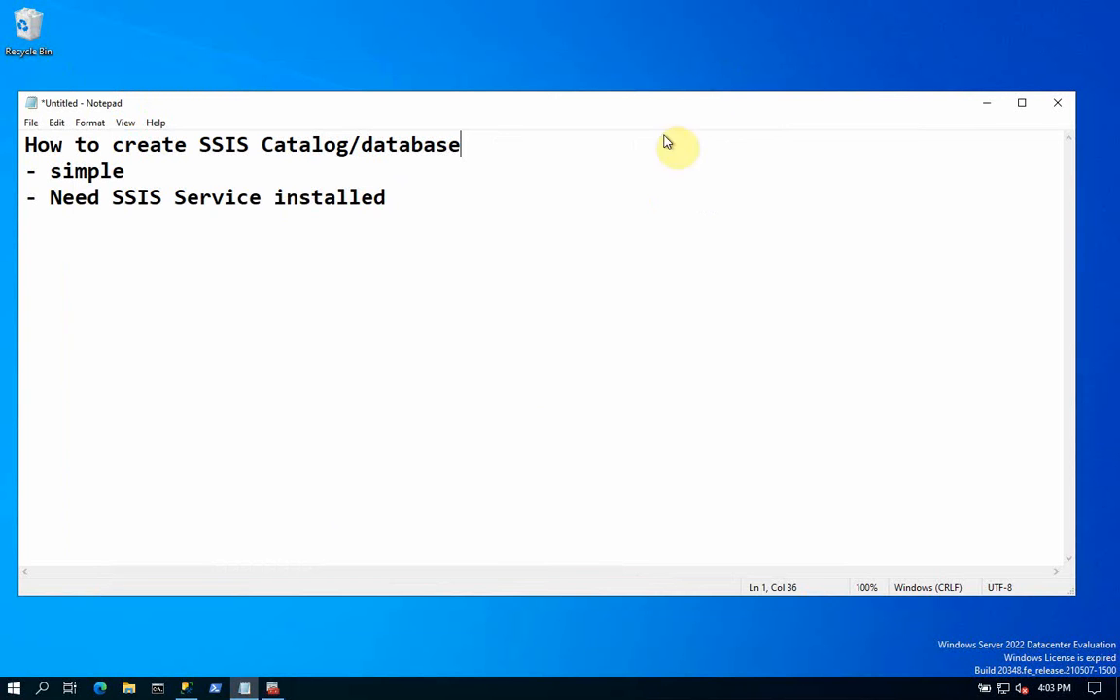
Connect SSMS to the local Database Engine and expand Databases and Integration Services Catalogs.
click(186, 689)
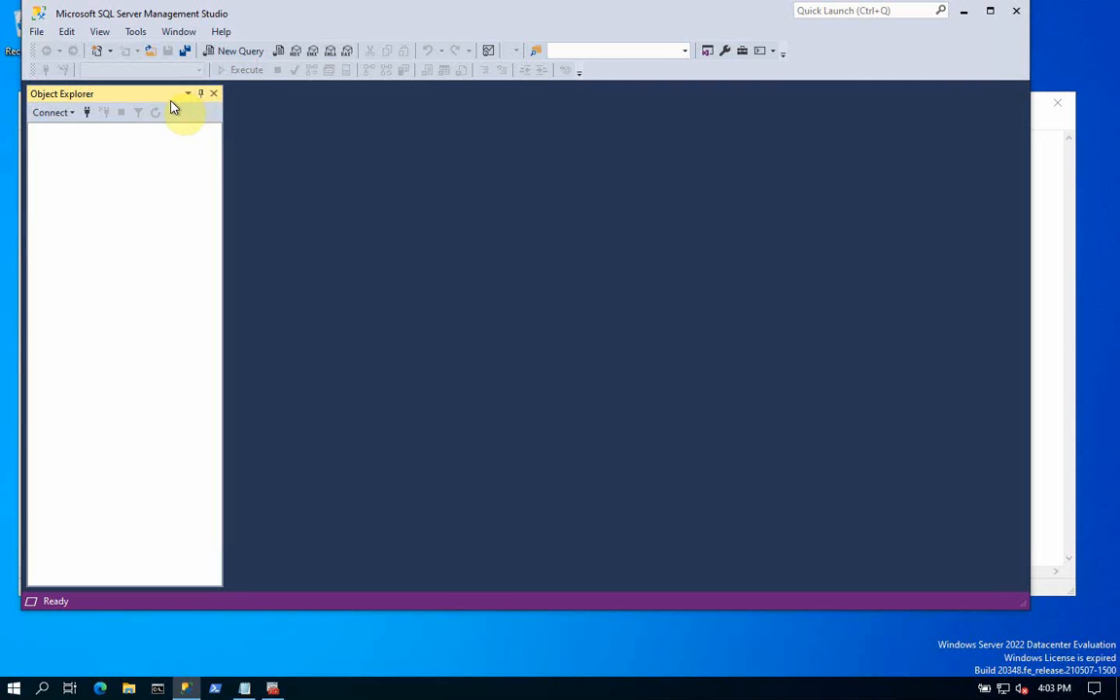
click(51, 112)
click(83, 130)
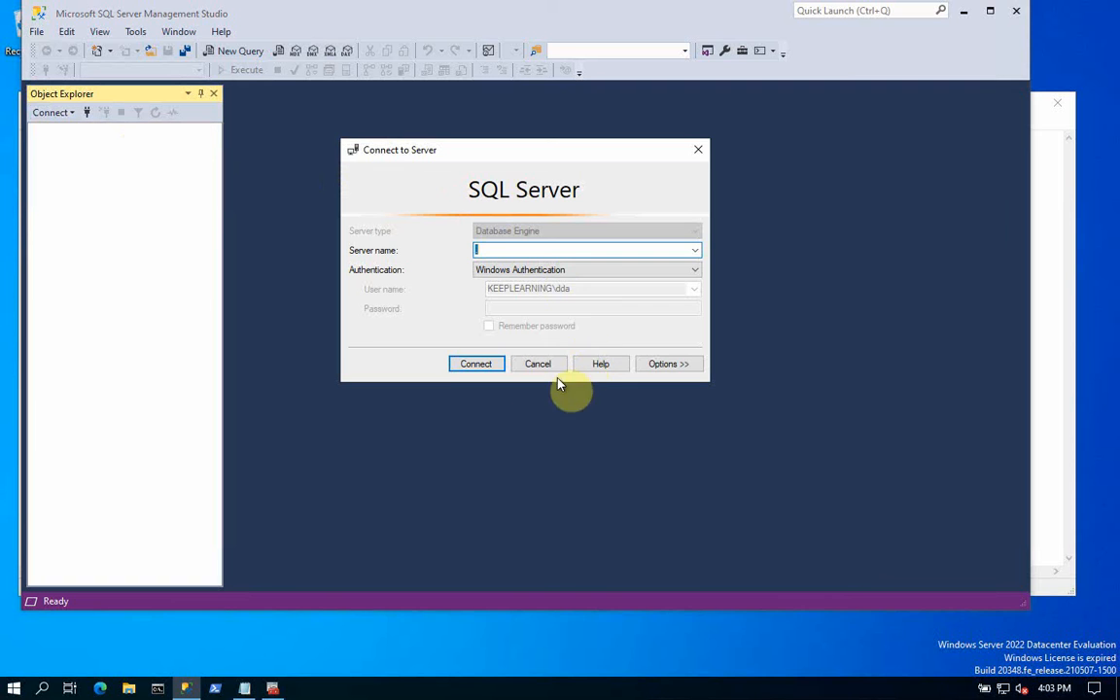
click(475, 365)
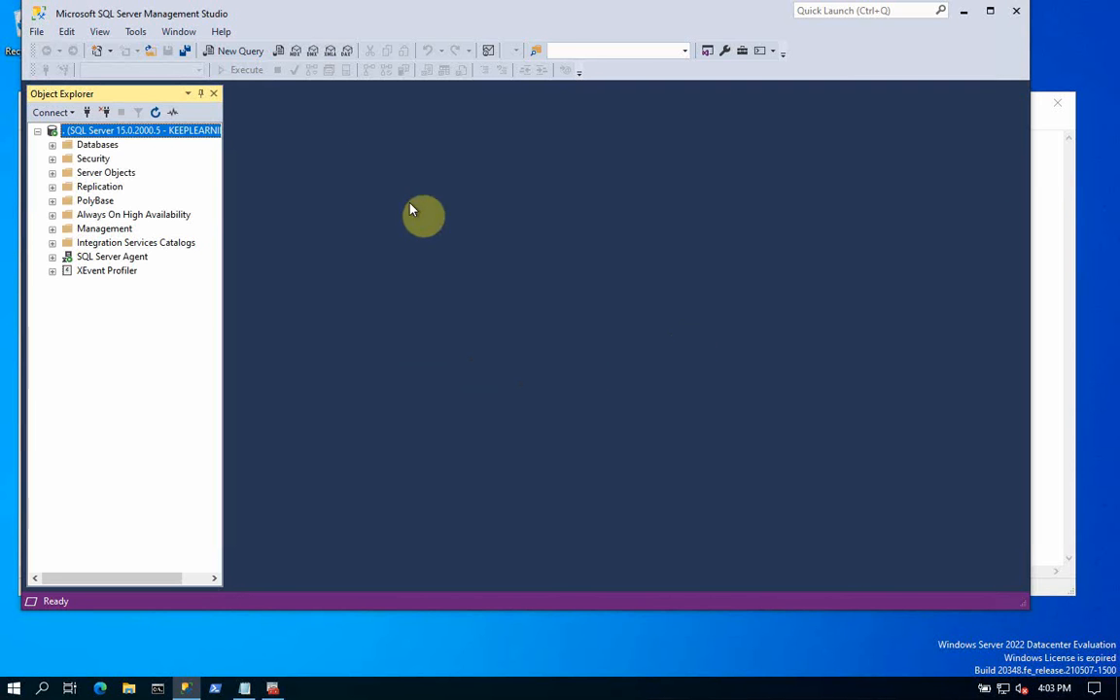
click(51, 144)
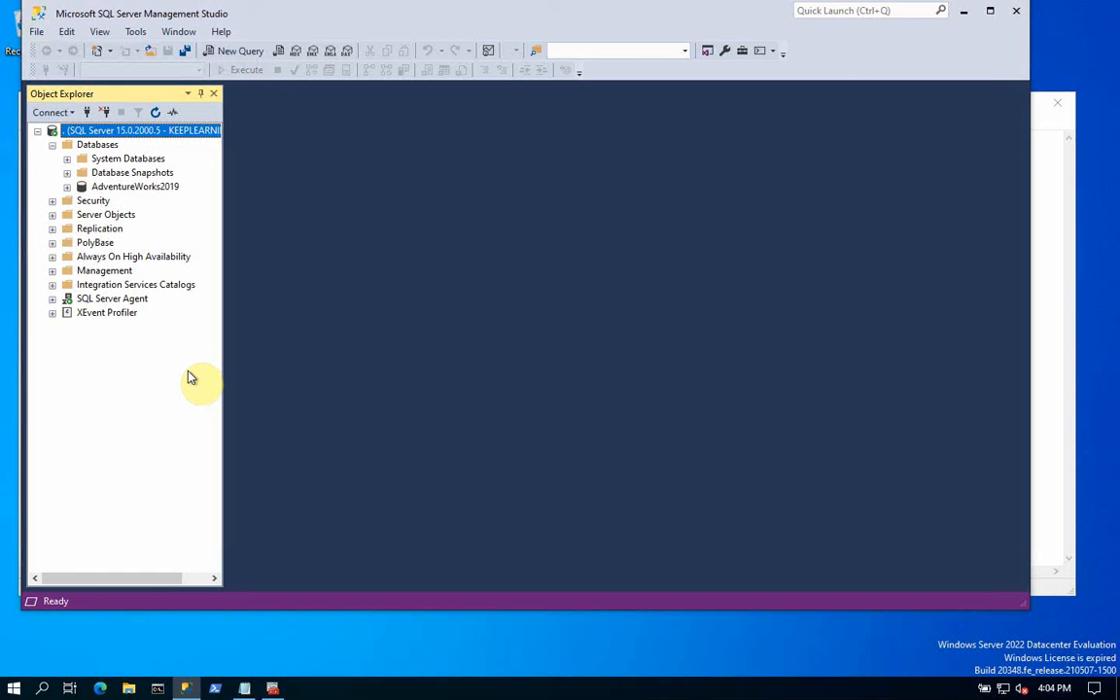
click(51, 284)
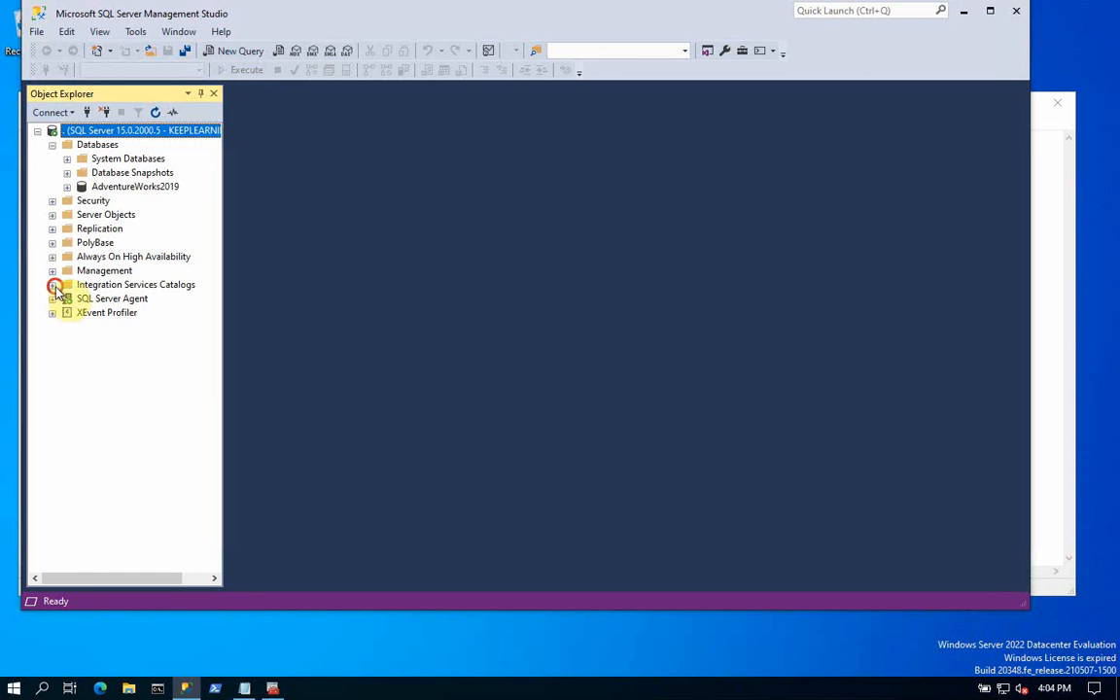
Launch Create Catalog from Integration Services Catalogs and check the SSISDB database name.
right_click(131, 284)
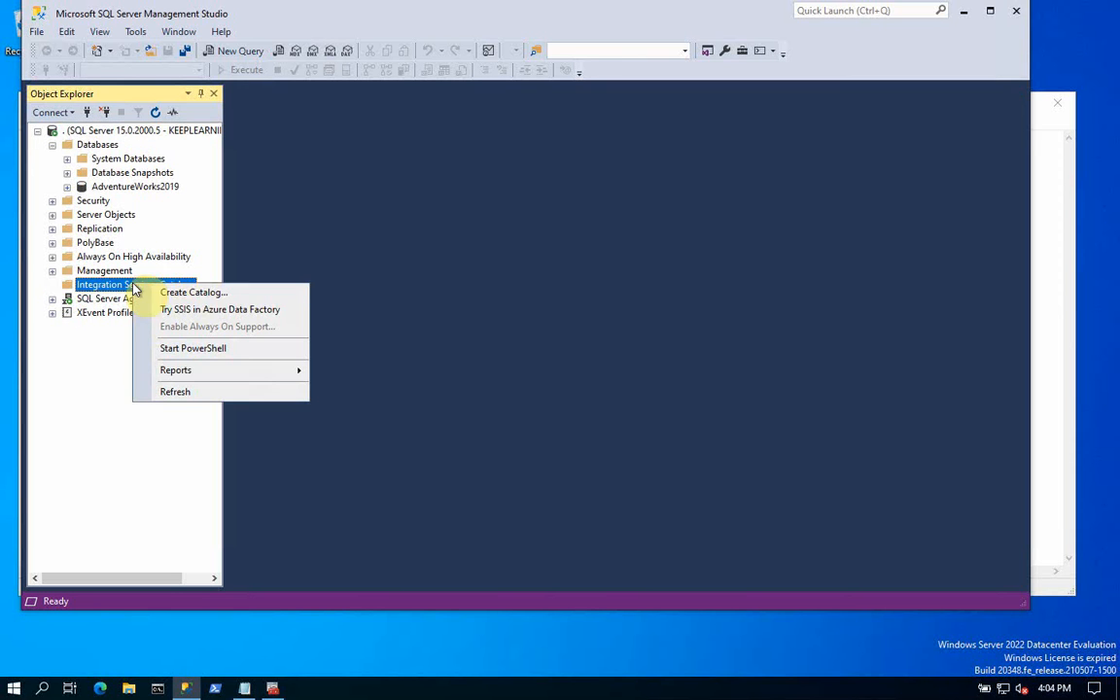
click(214, 294)
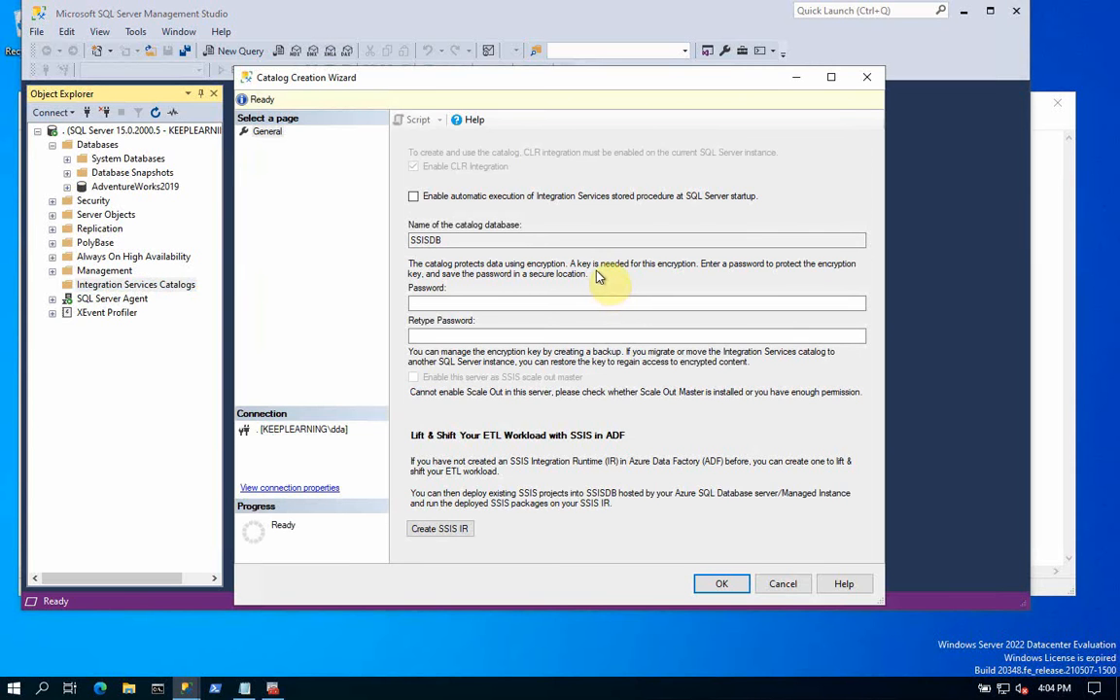
click(450, 244)
click(421, 244)
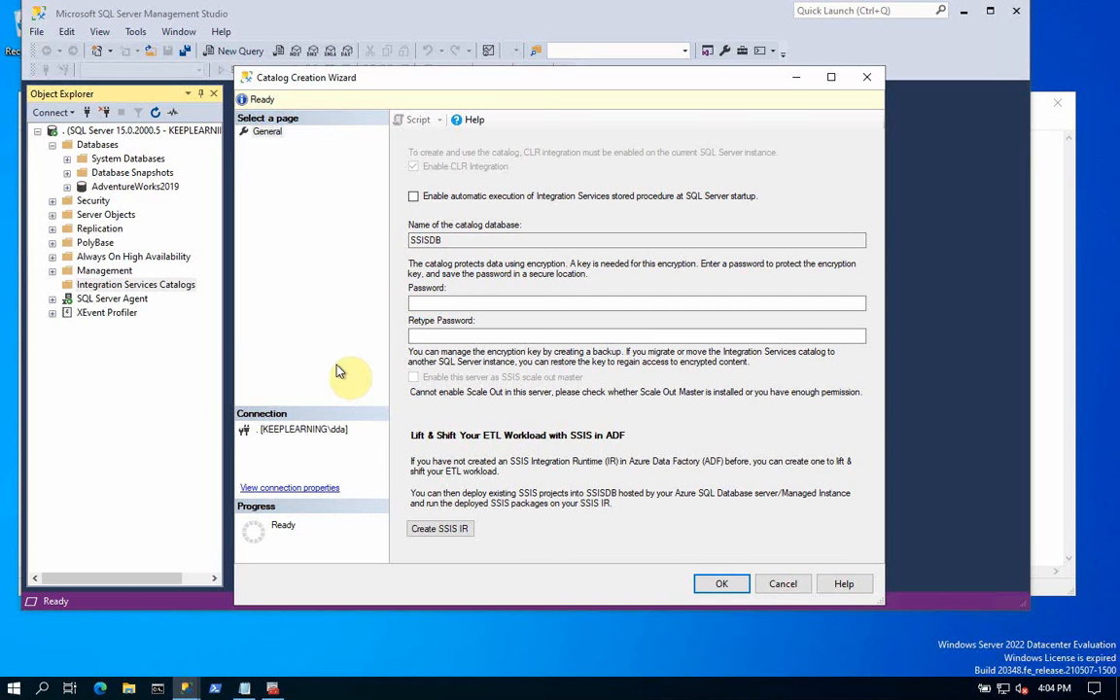
Enter the catalog encryption password and retype it in the confirmation box.
click(483, 302)
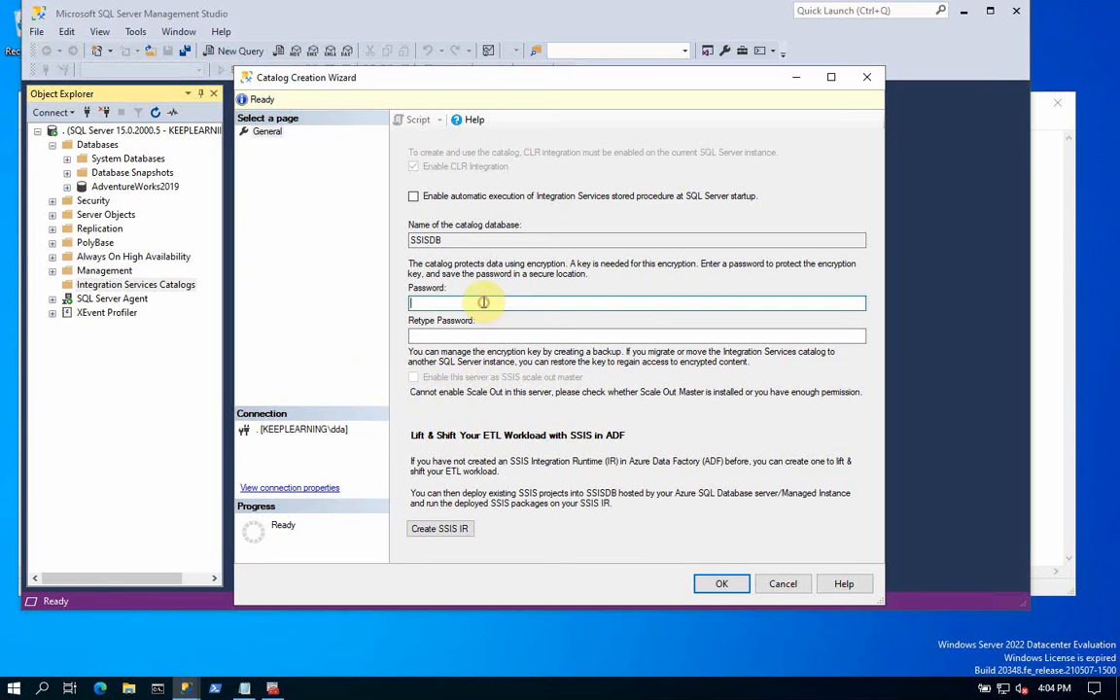
text(P)
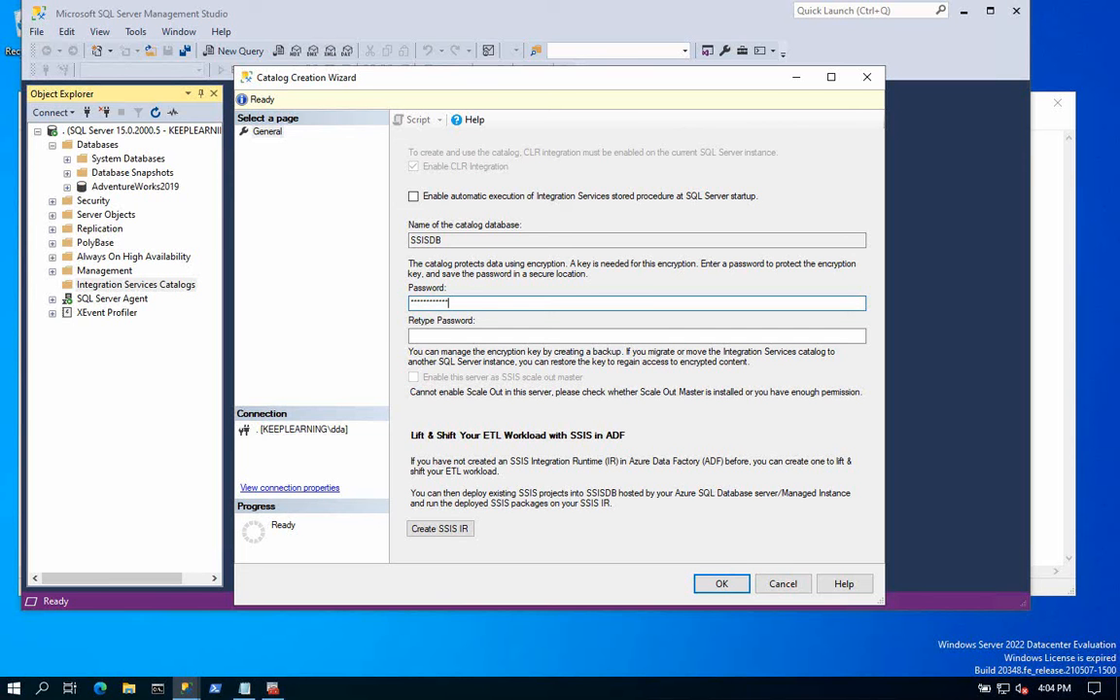
click(532, 337)
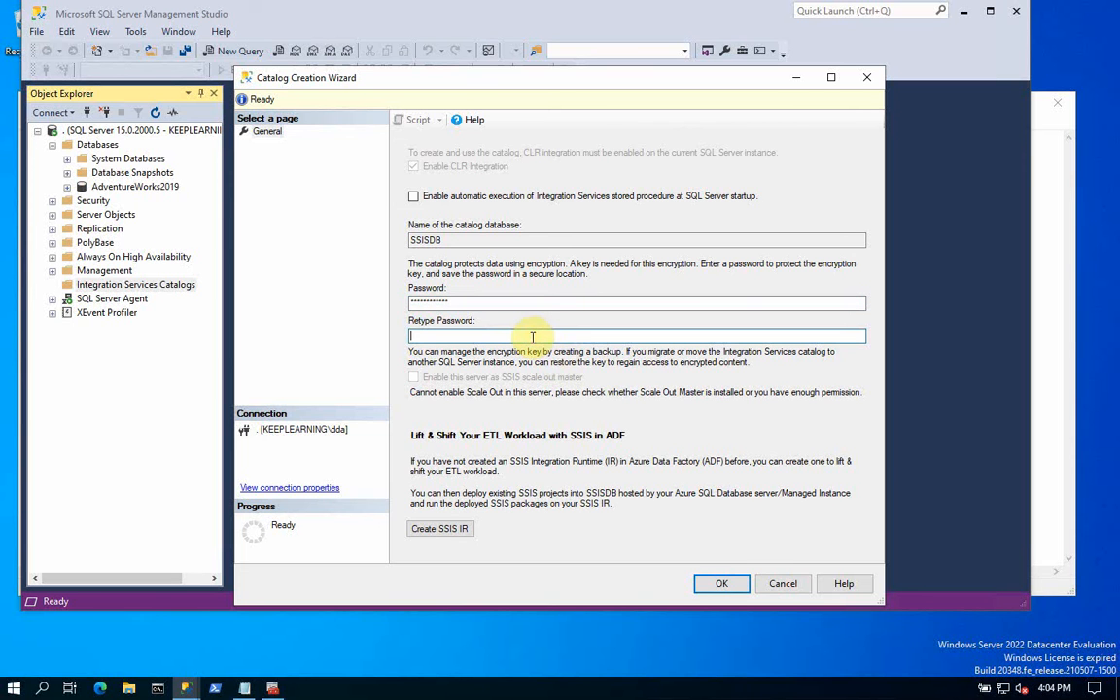
text(P)
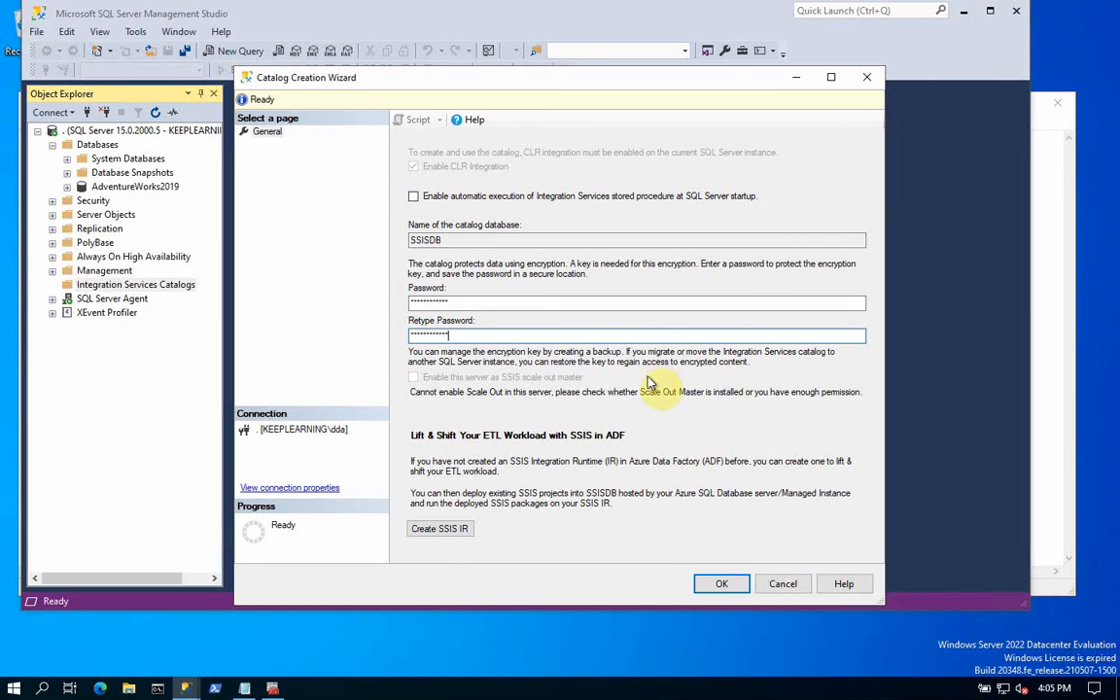
Submit the wizard and open the error saying SSISDBBackup.bak could not be accessed.
click(720, 584)
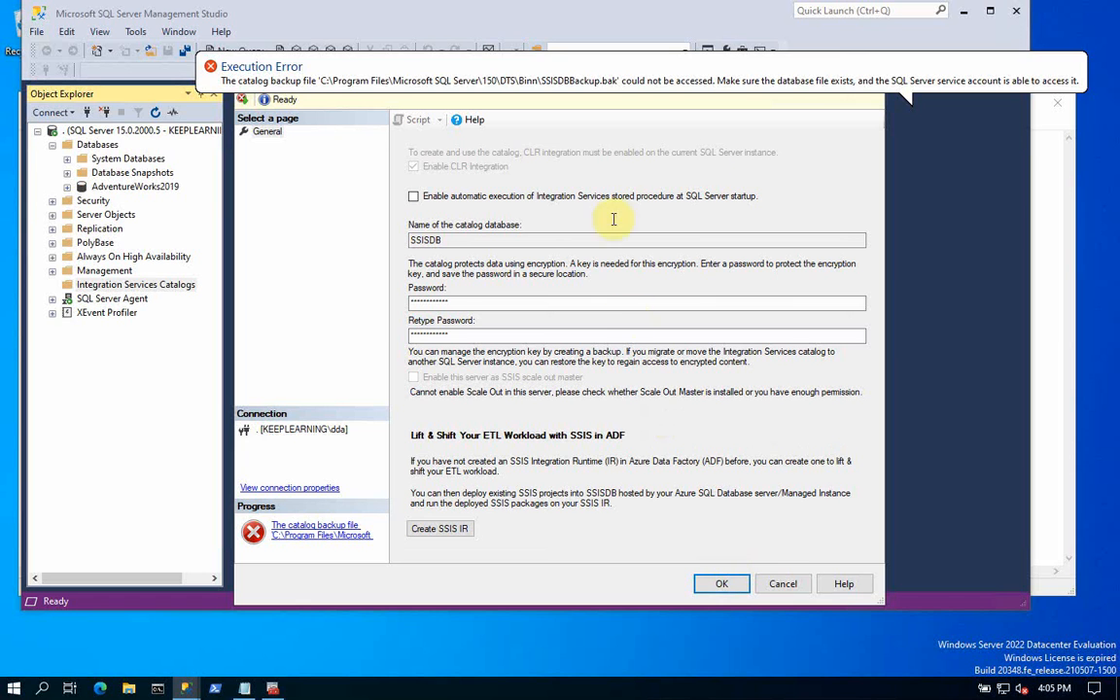
click(320, 532)
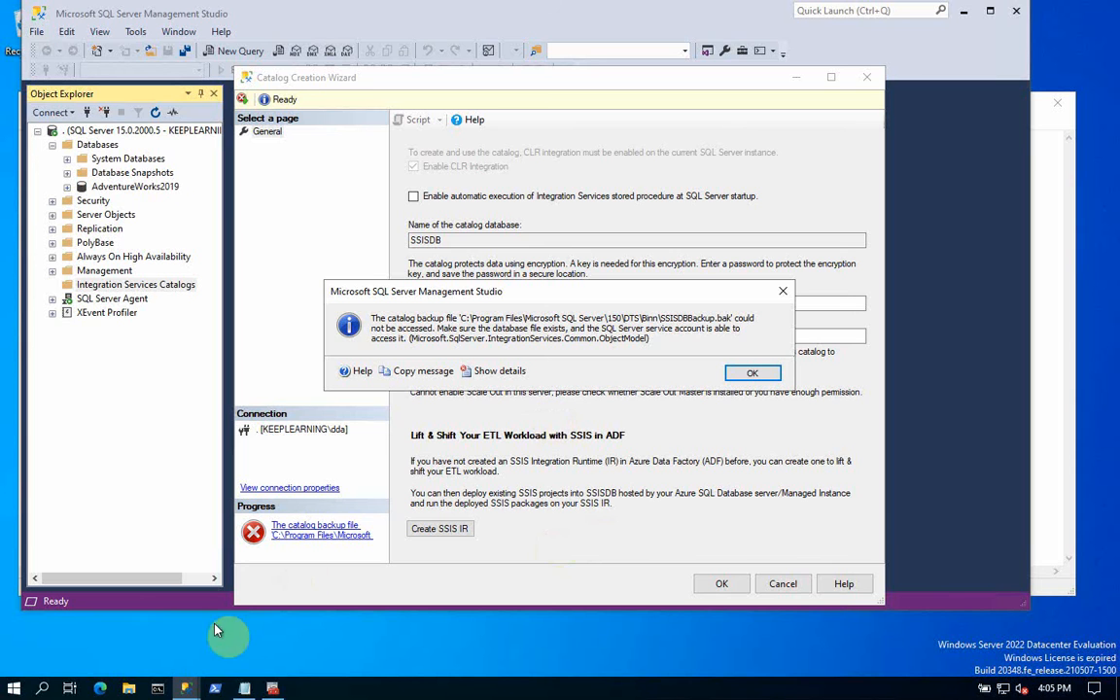
Browse File Explorer to C:\Program Files\Microsoft SQL Server\150\DTS\Binn.
click(132, 689)
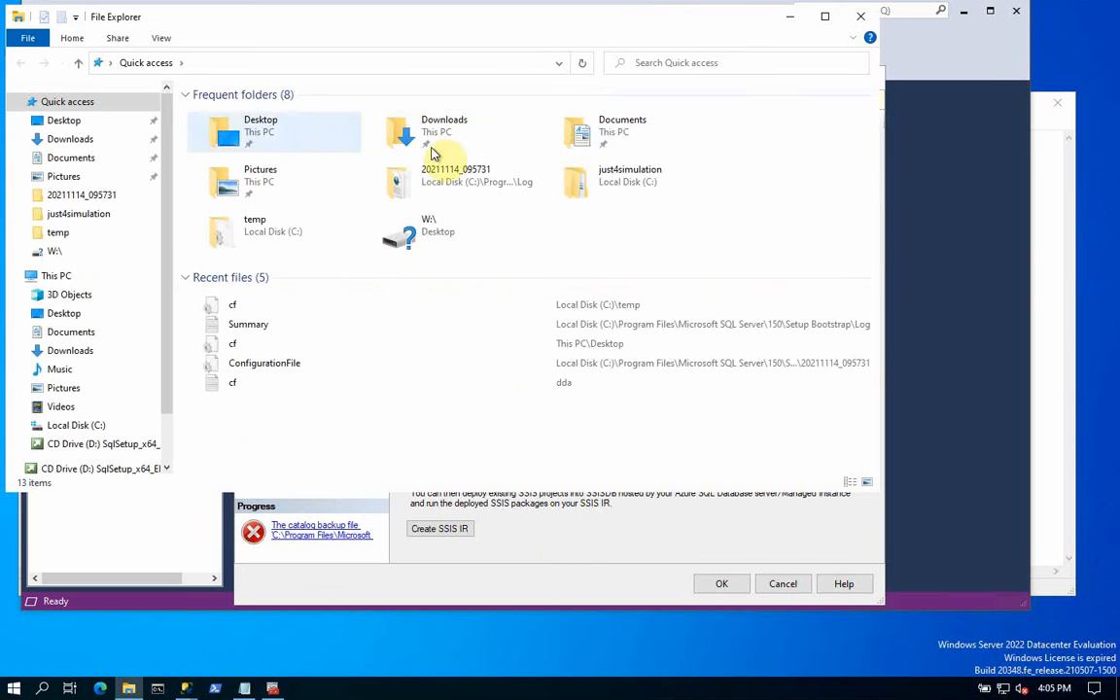
click(61, 277)
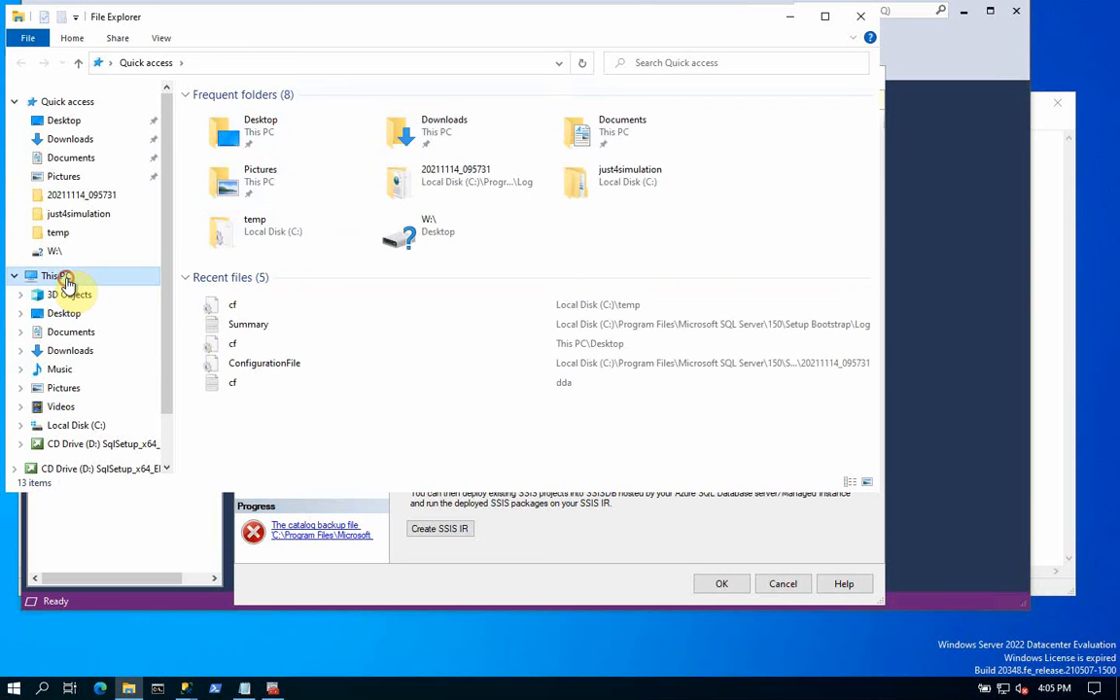
double_click(251, 277)
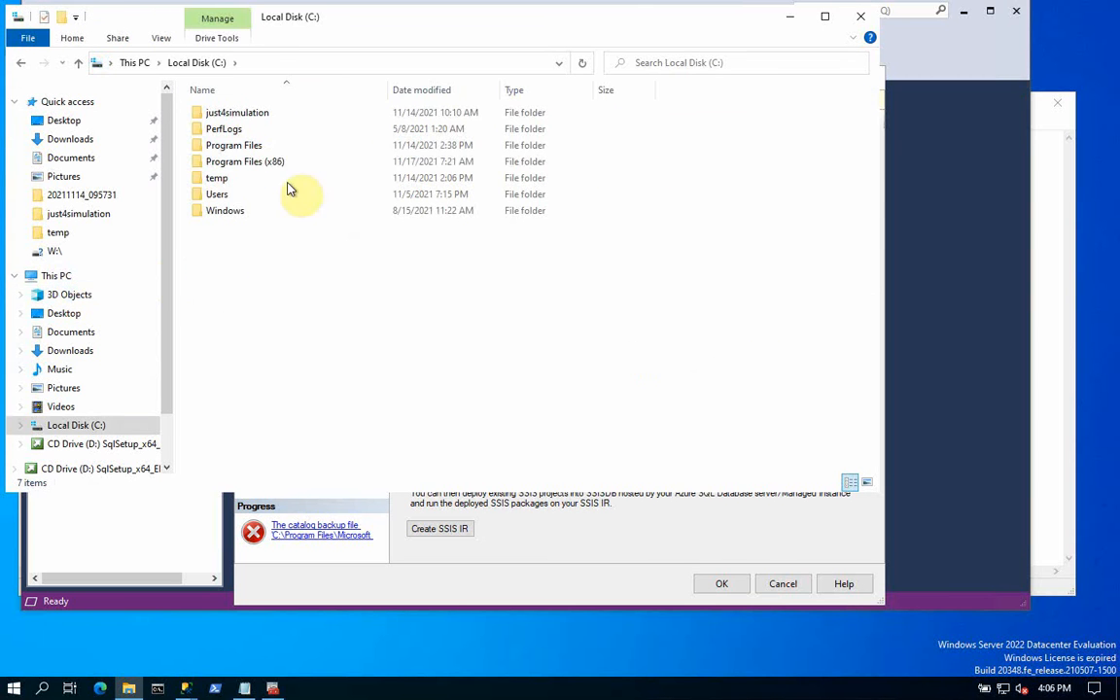
double_click(250, 161)
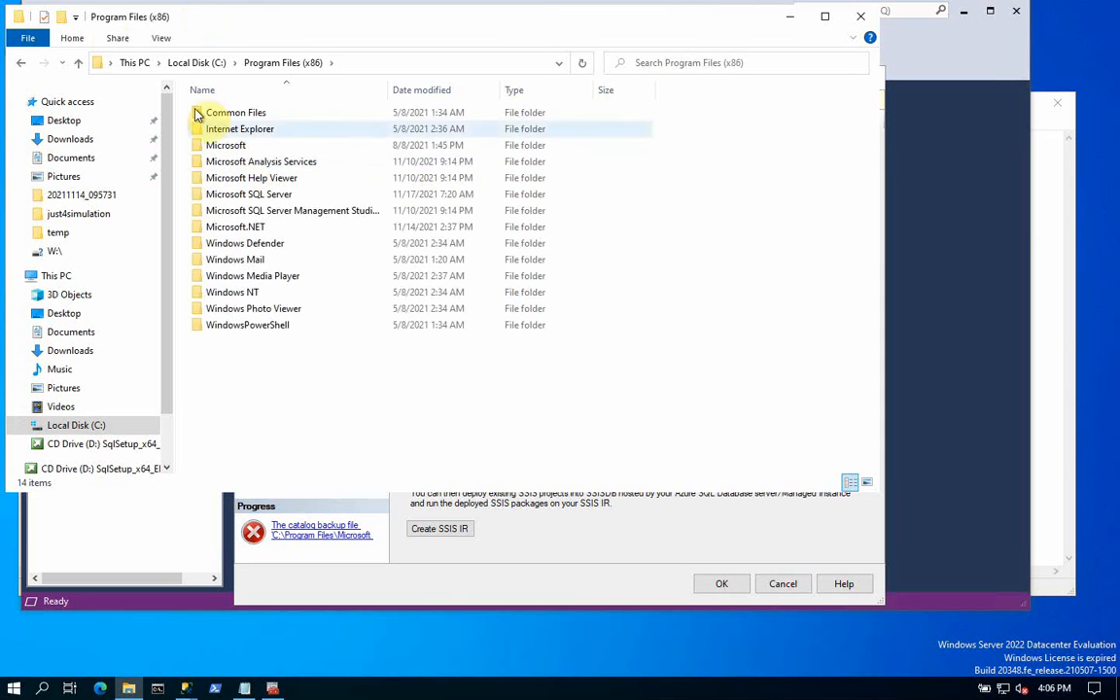
click(186, 64)
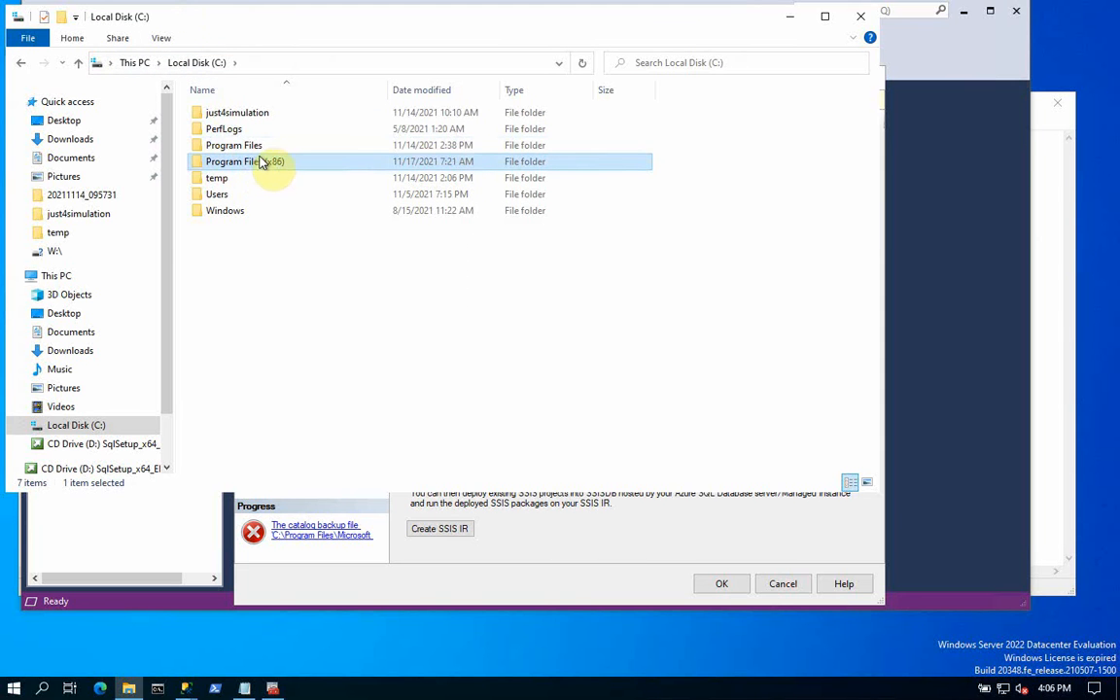
click(258, 151)
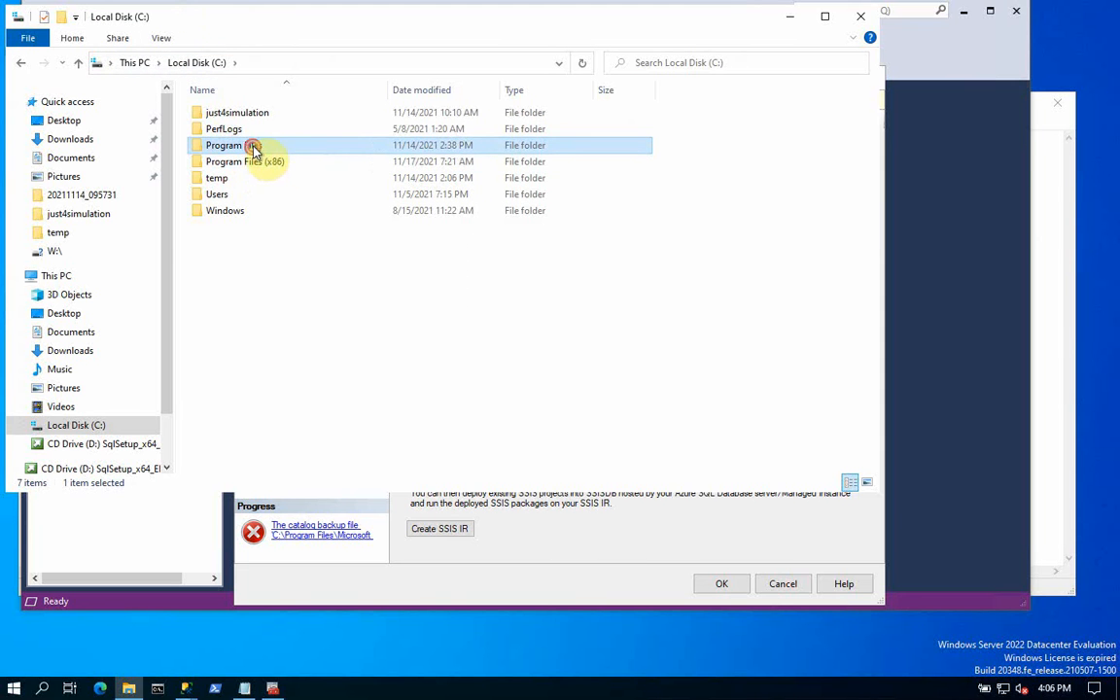
double_click(252, 146)
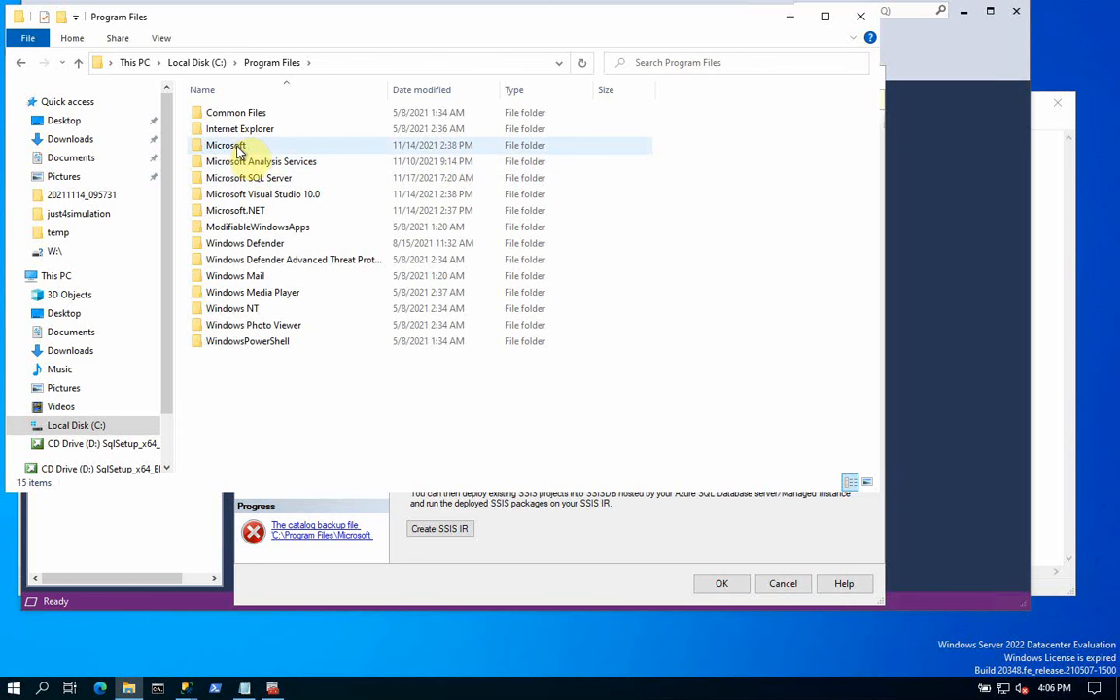
double_click(287, 181)
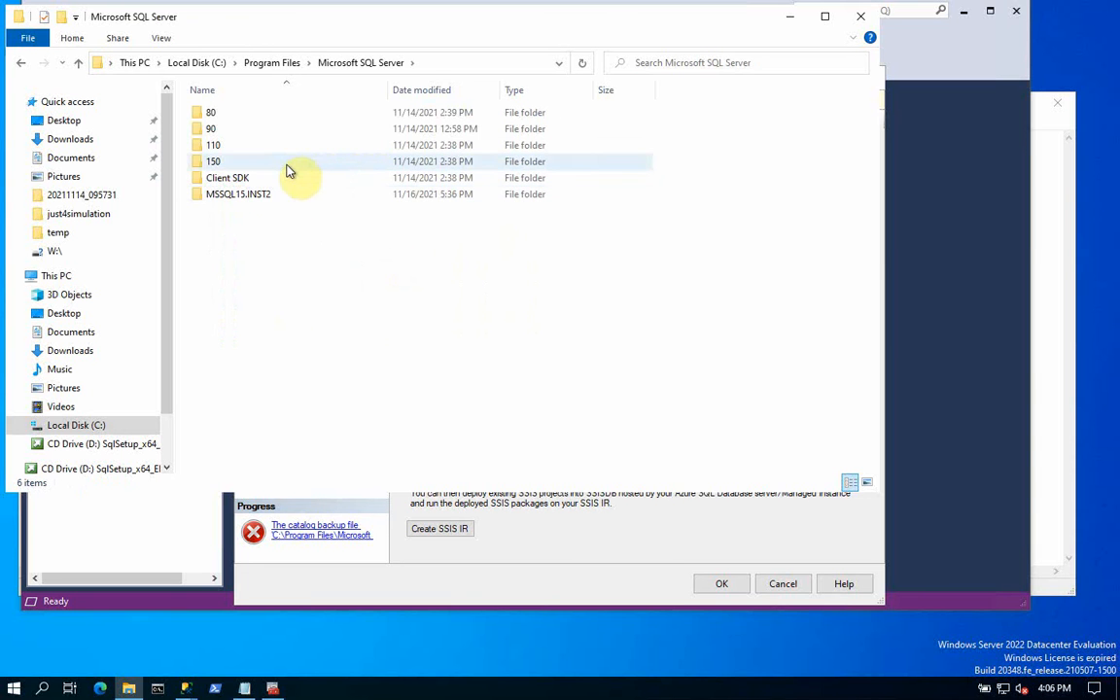
double_click(237, 163)
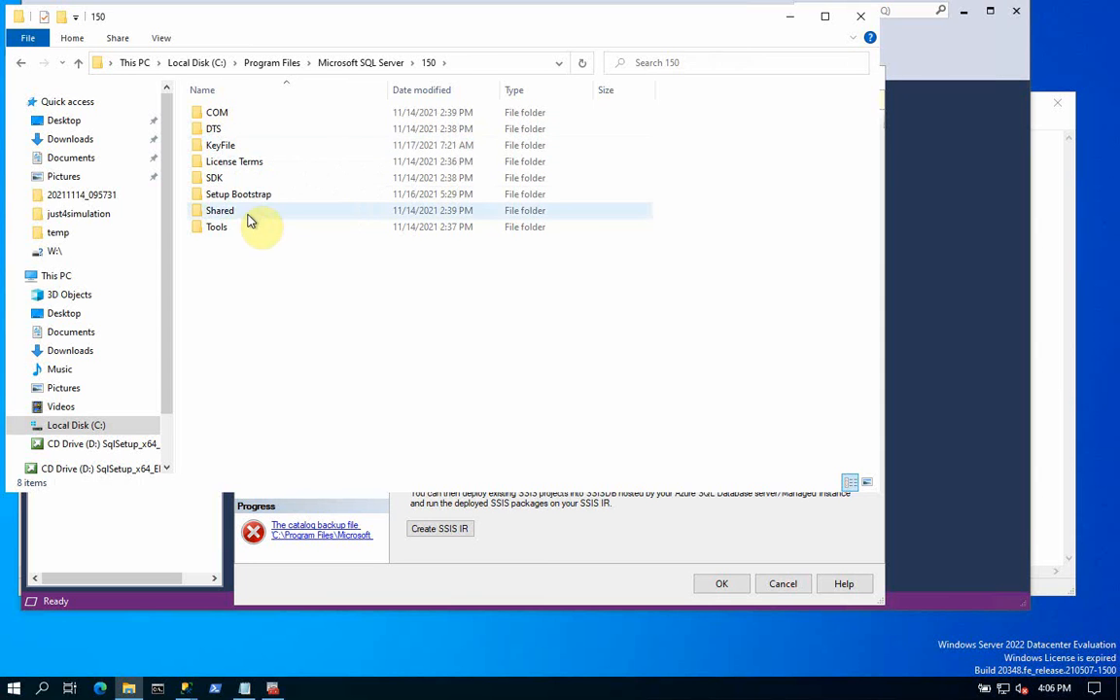
double_click(212, 128)
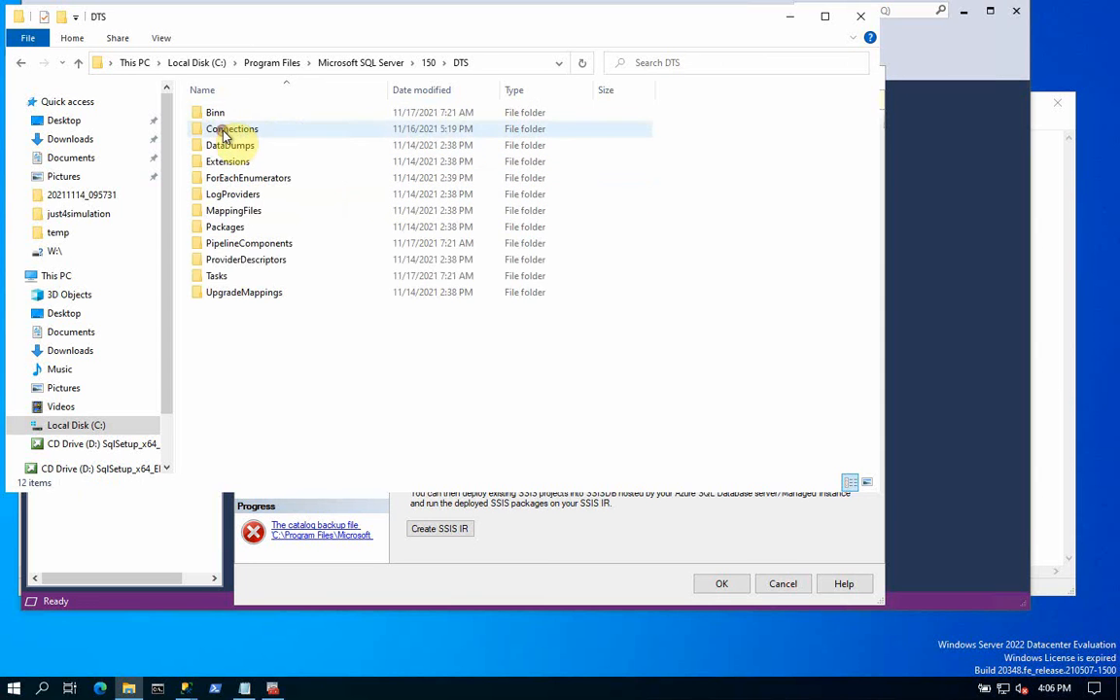
double_click(229, 113)
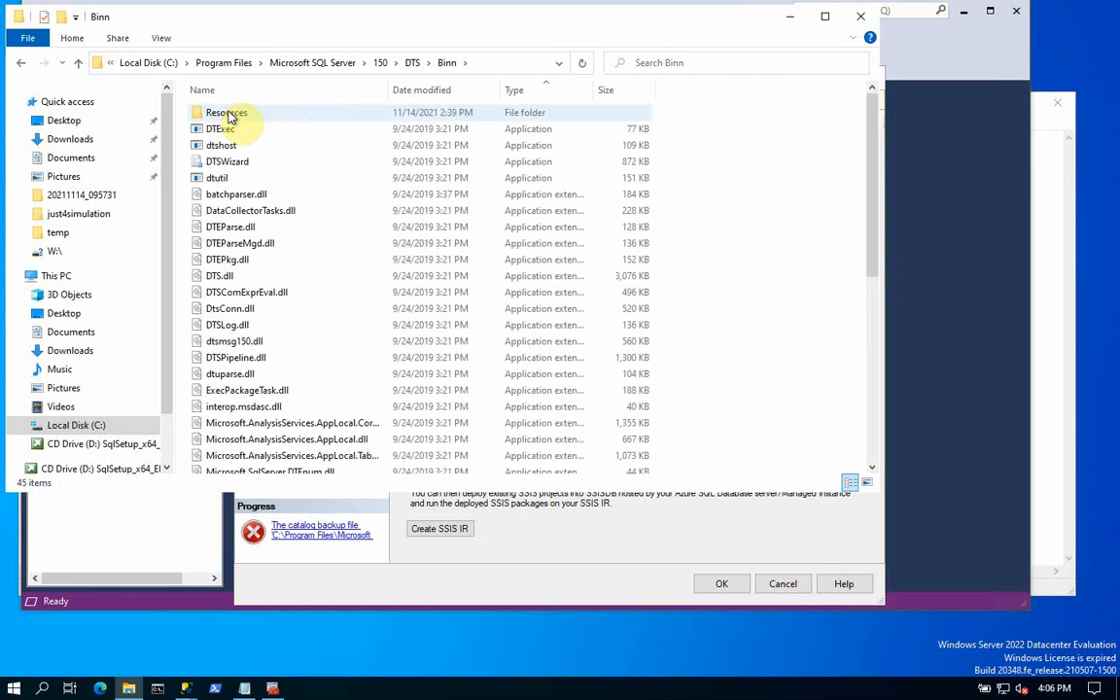
Search Binn for 'ssis', finding only SSISOLEDB.dll, then reopen the backup-file error.
click(698, 67)
text(si)
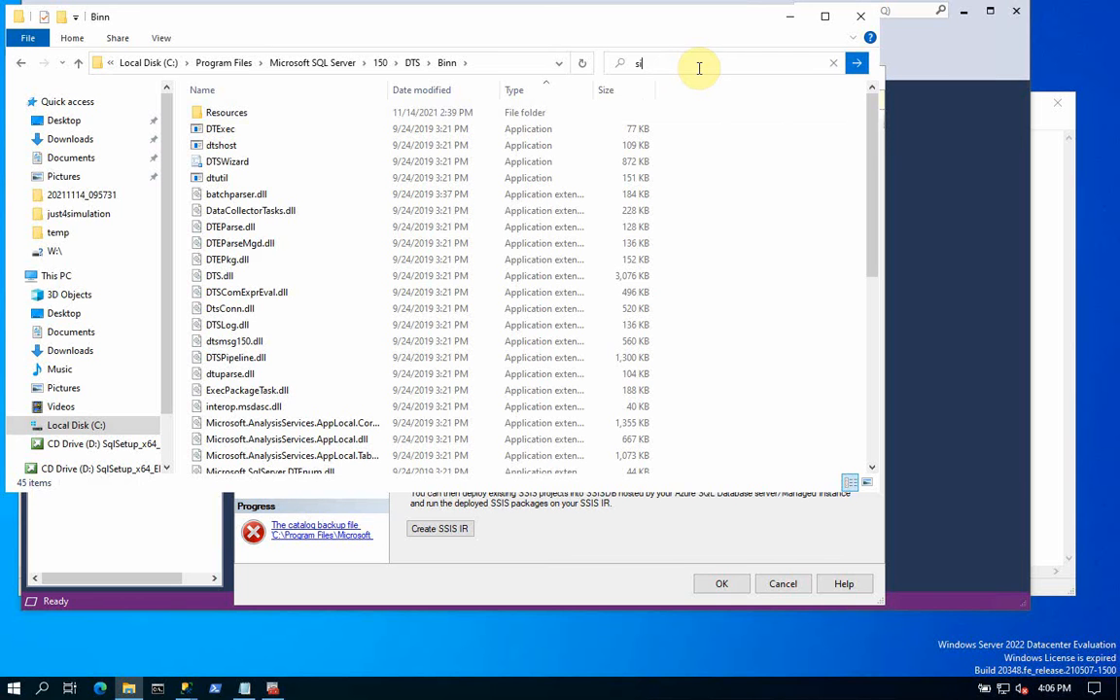
key(BackSpace)
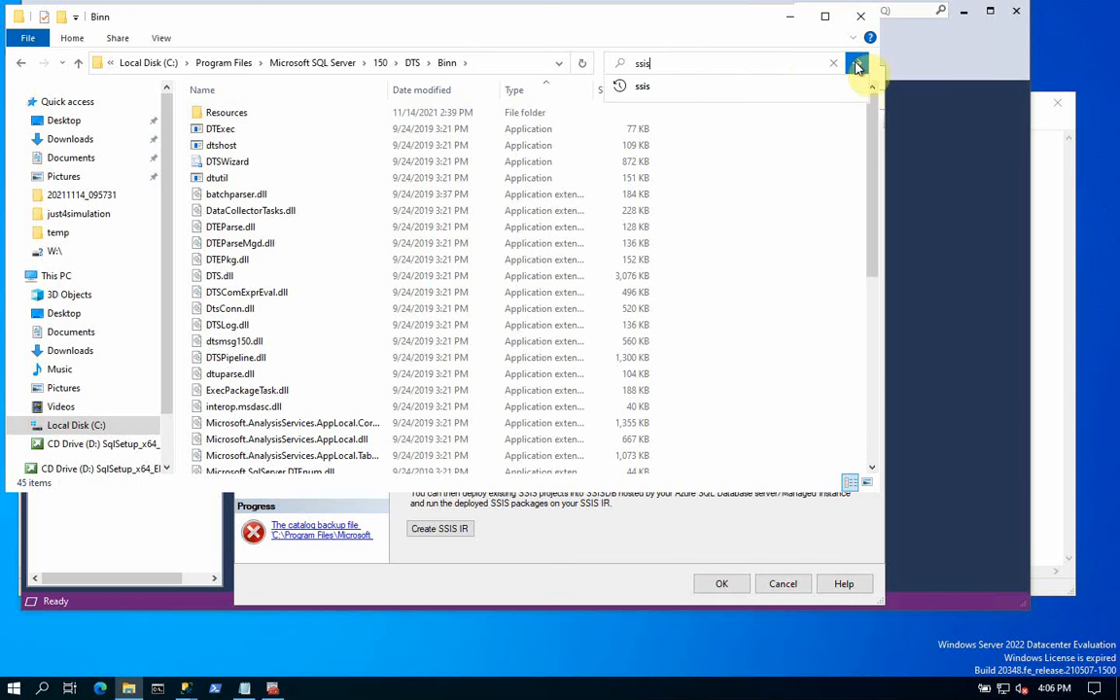
click(856, 64)
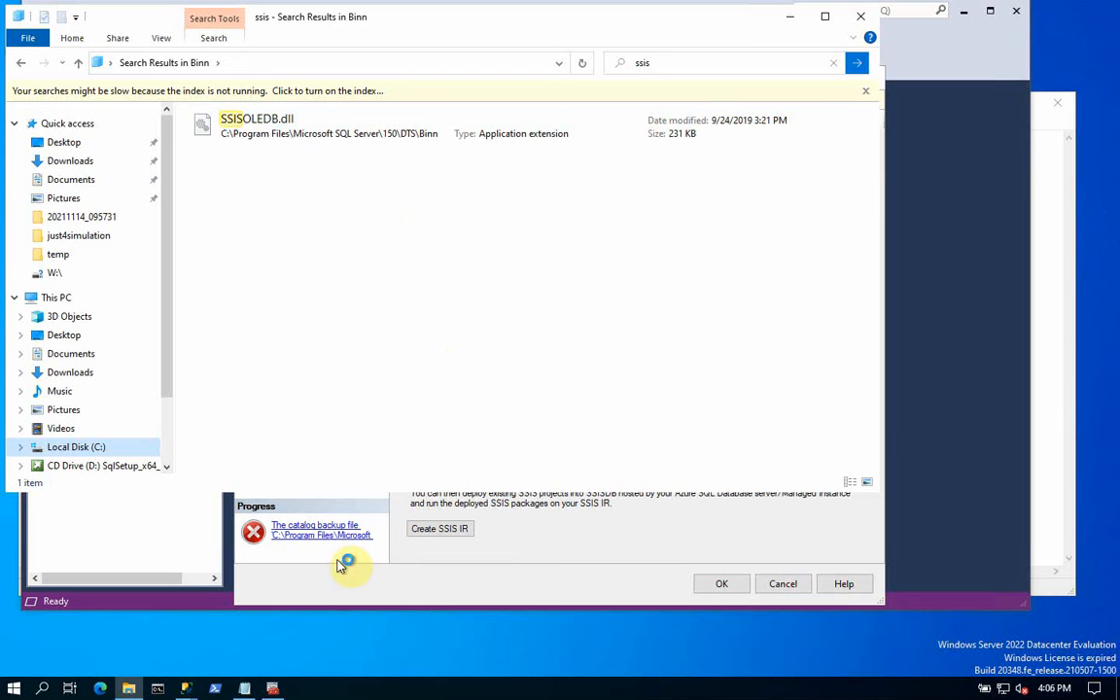
click(313, 526)
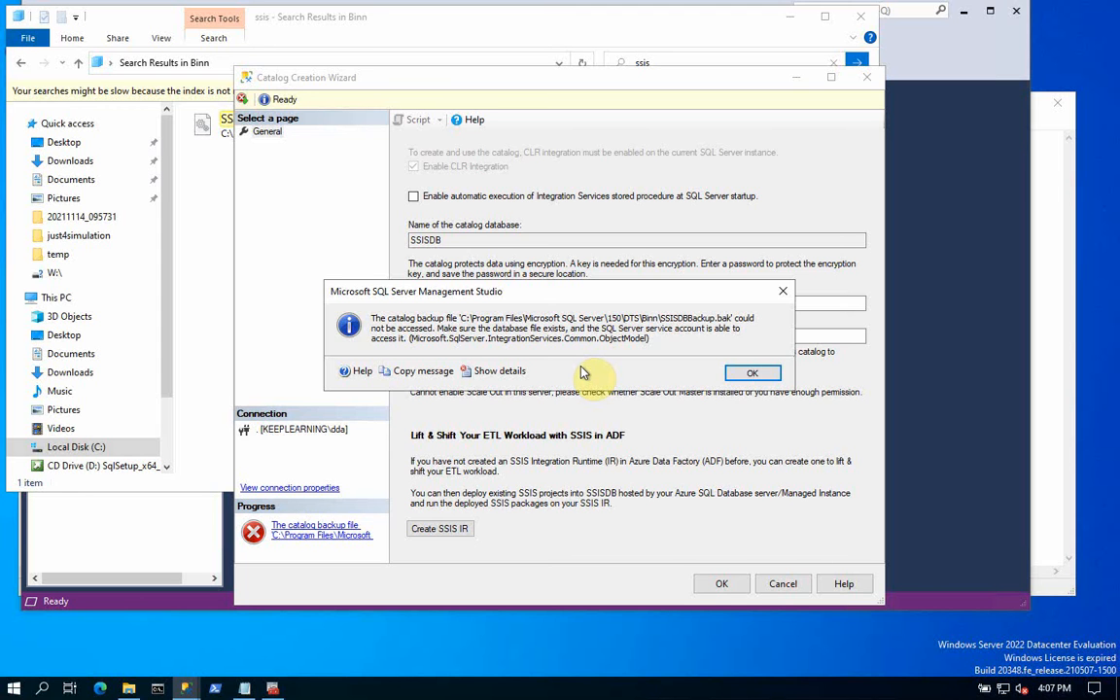
Dismiss the backup-file error and bring the main Management Studio window forward.
click(747, 376)
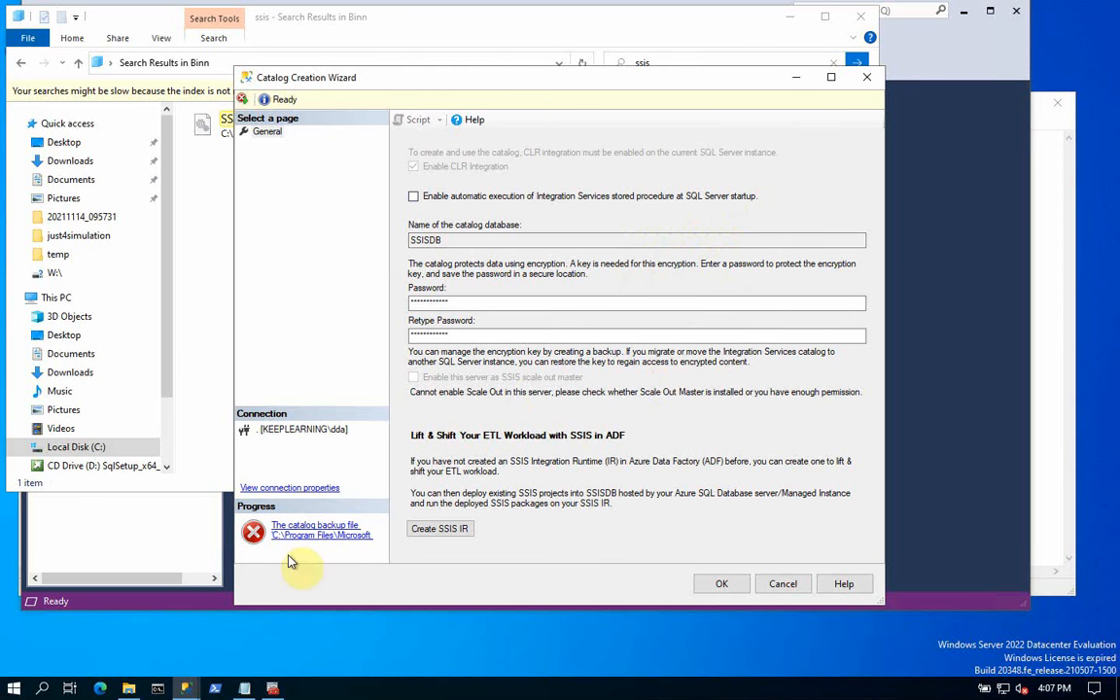
click(194, 689)
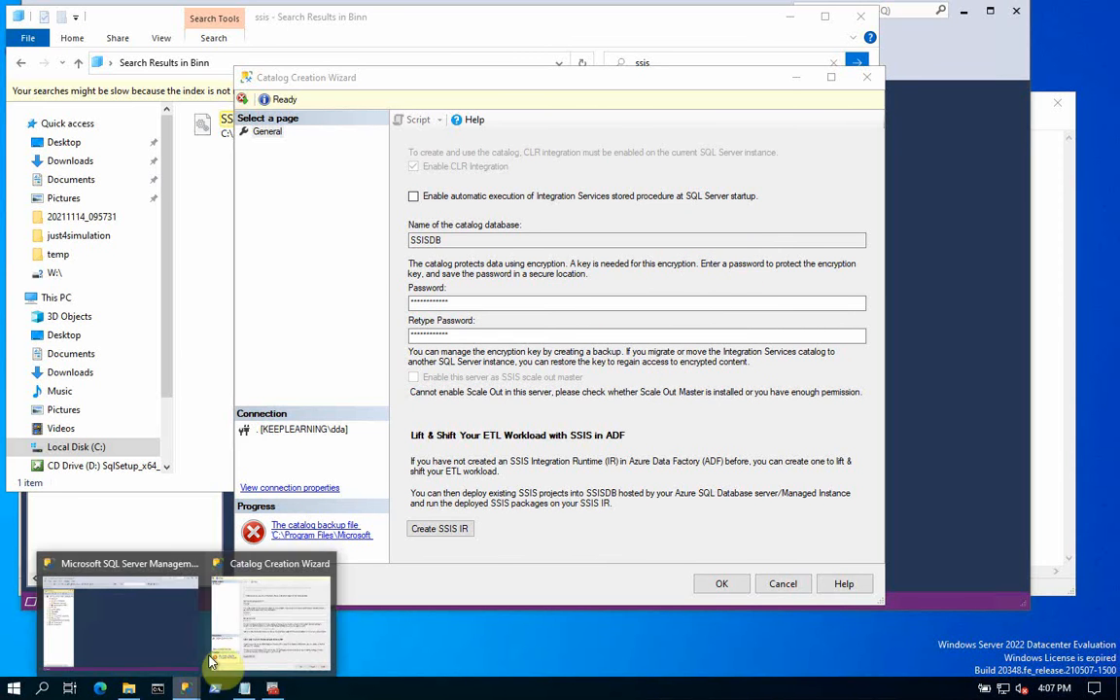
click(265, 628)
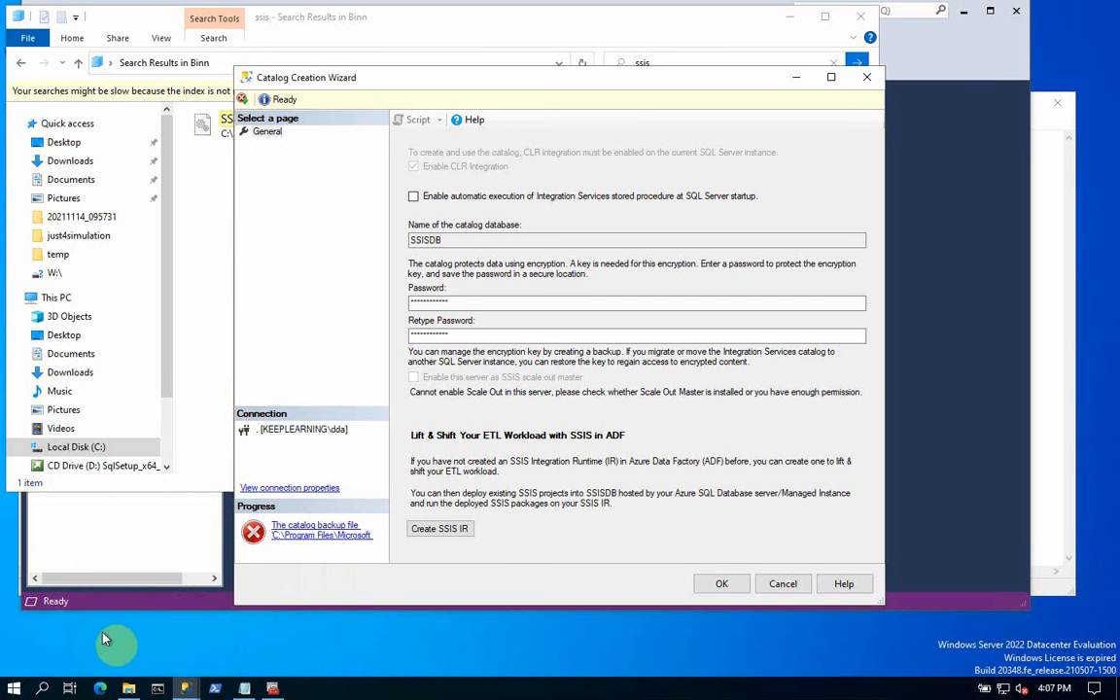
click(185, 688)
click(140, 633)
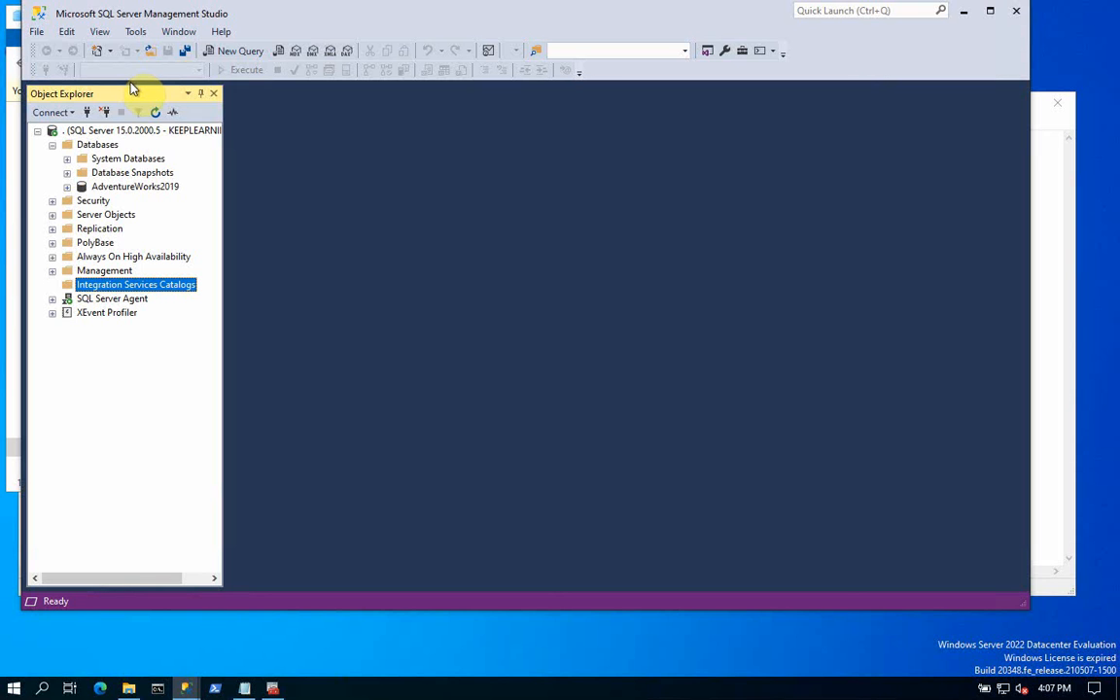
Open and close Object Explorer's Connect menu, then minimize Management Studio.
click(56, 113)
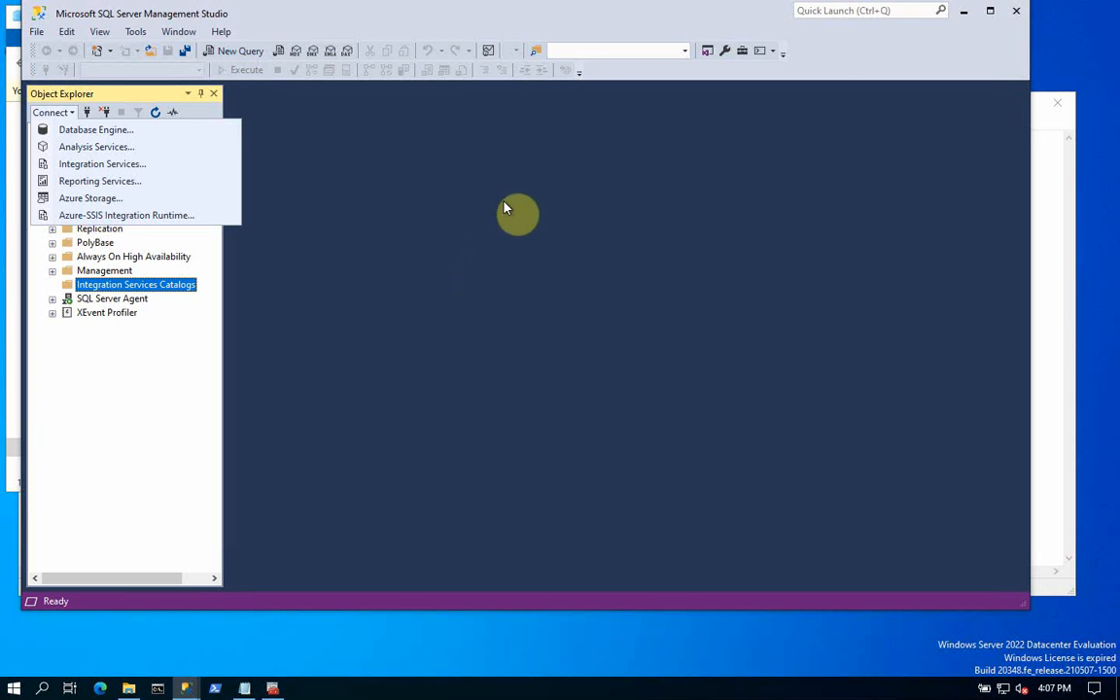
click(963, 12)
click(962, 12)
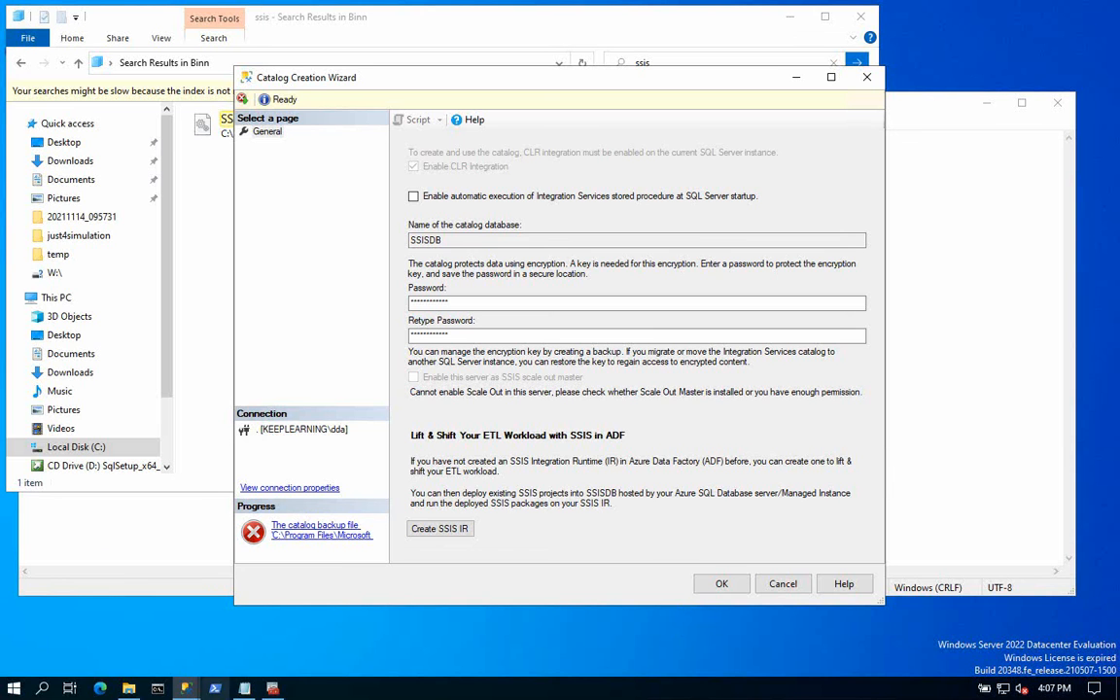
Open the SqlSetup_x64_ENU CD drive (D:) in File Explorer and launch setup.exe.
click(129, 686)
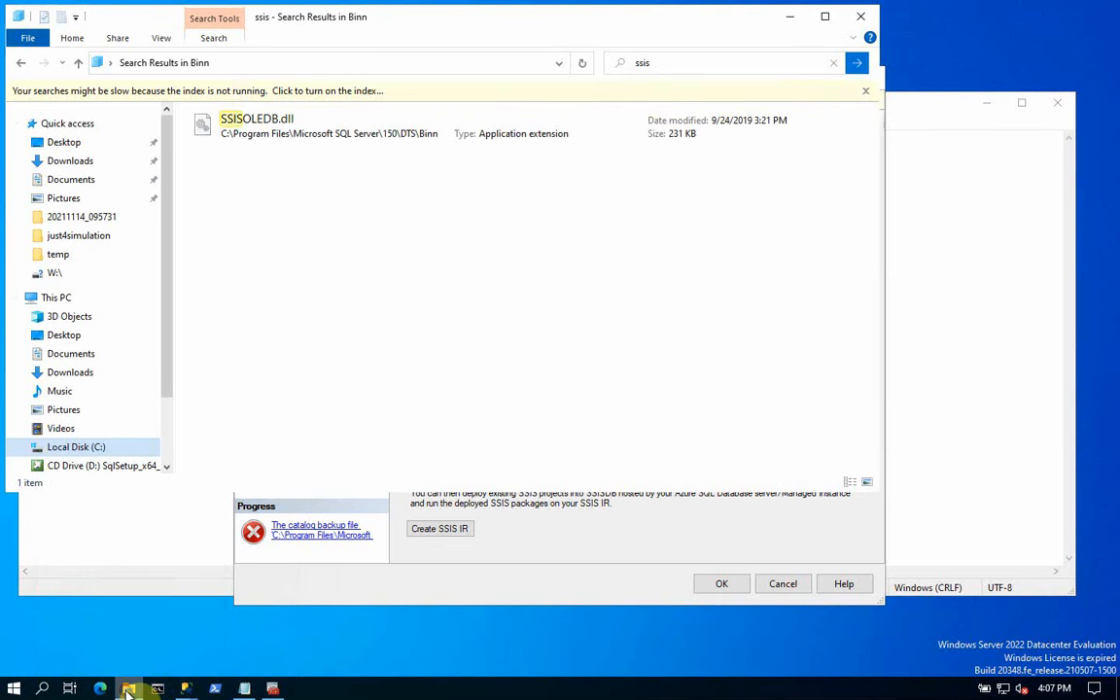
click(166, 454)
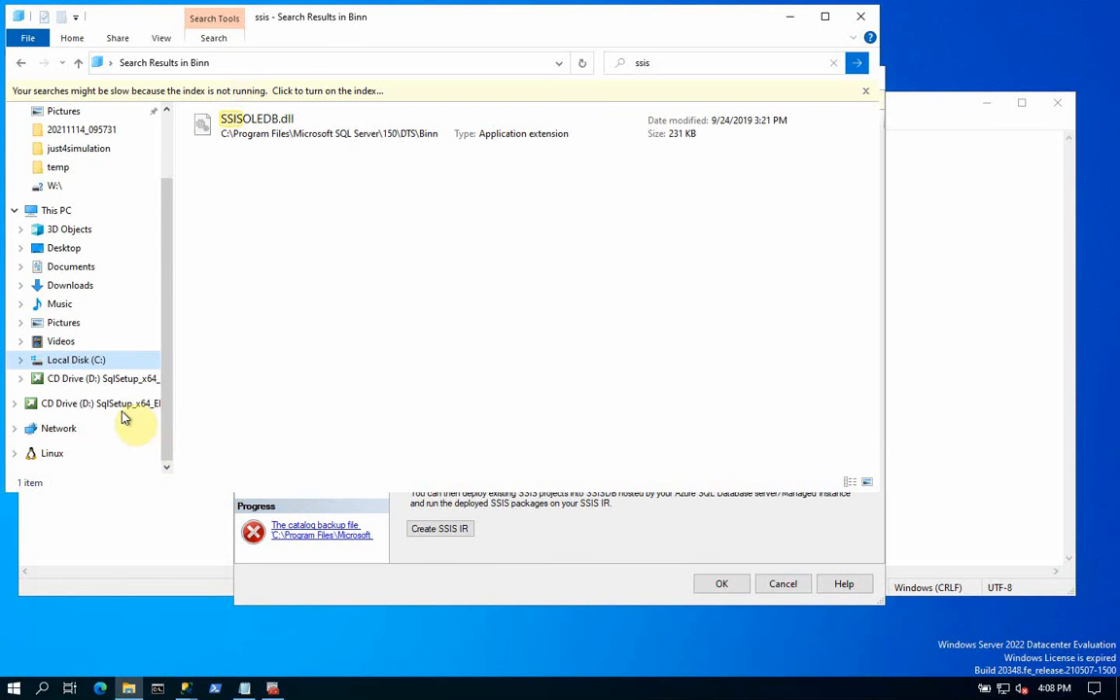
right_click(103, 382)
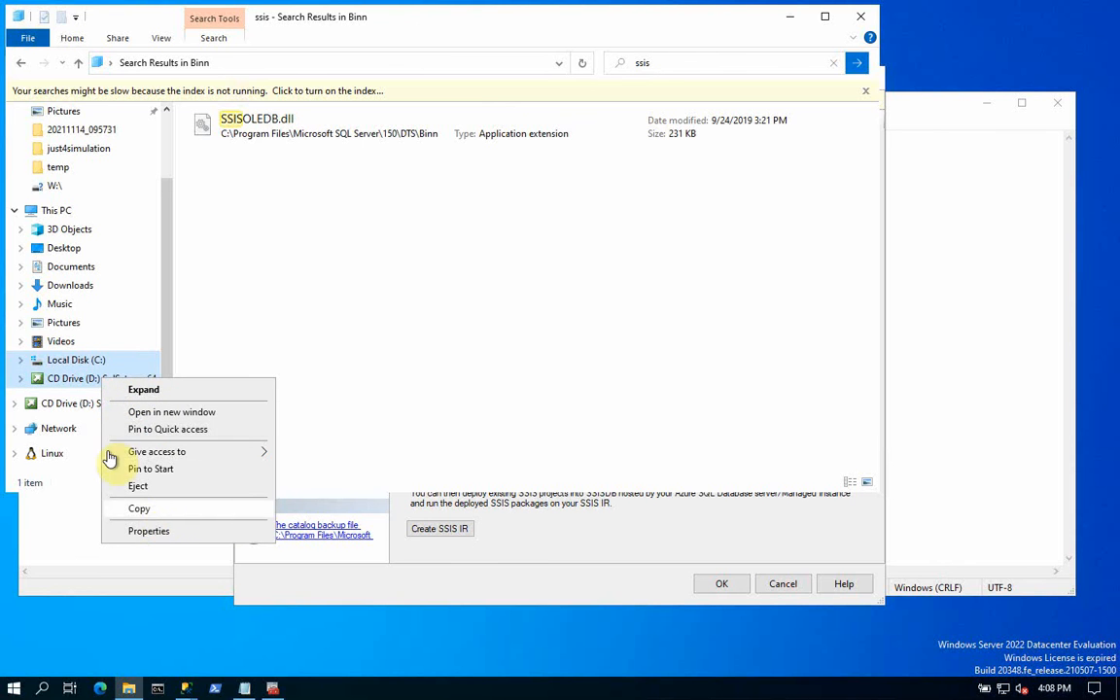
click(75, 387)
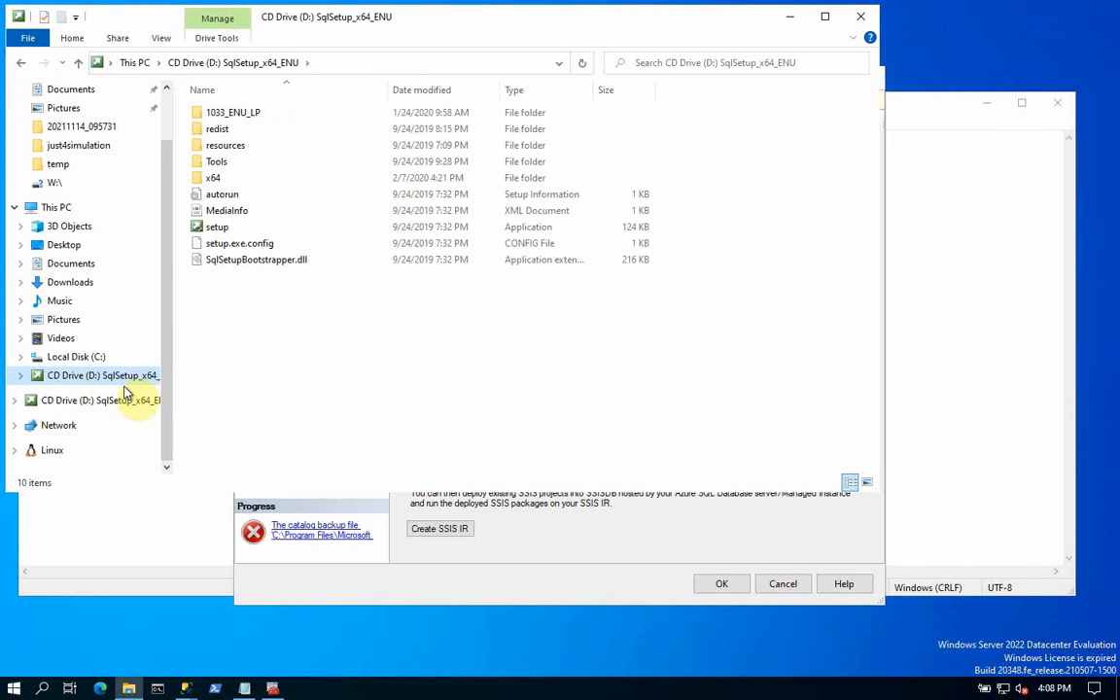
click(219, 229)
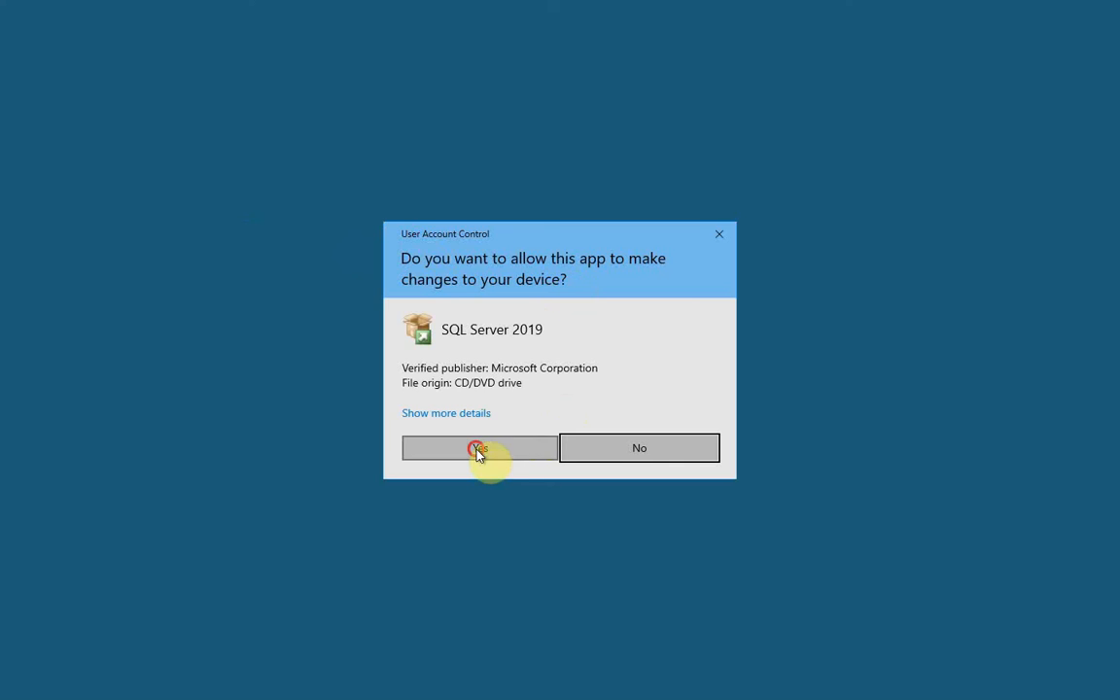
Approve the SQL Server 2019 prompt and start a new stand-alone installation from the Installation page.
click(476, 449)
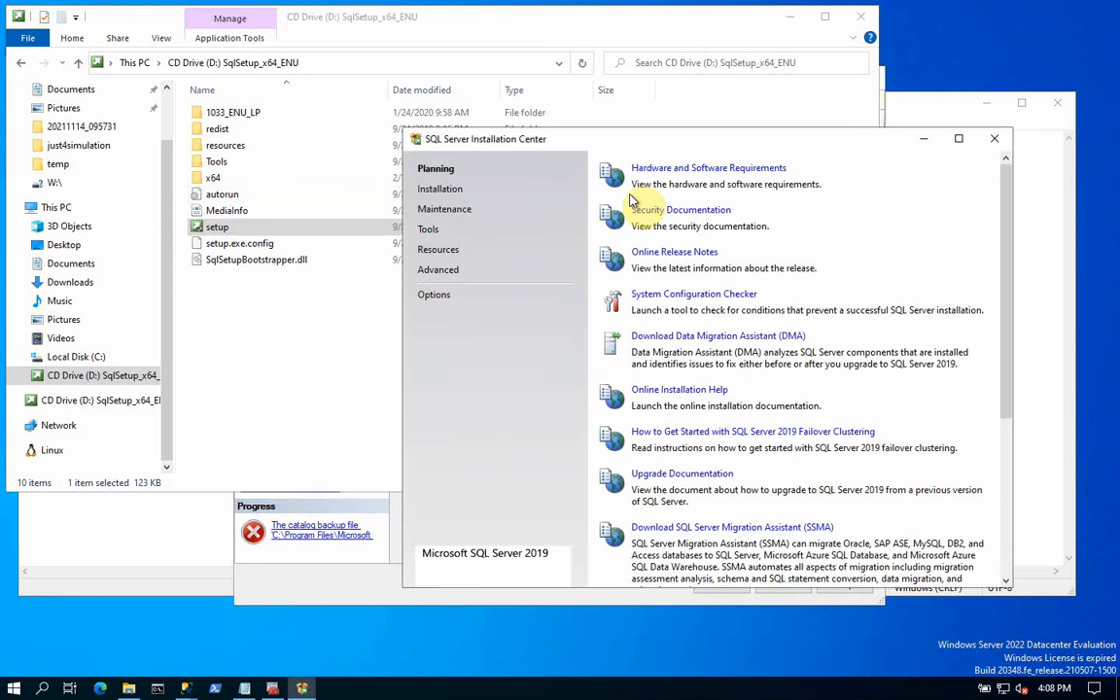
drag(645, 141, 399, 111)
click(191, 155)
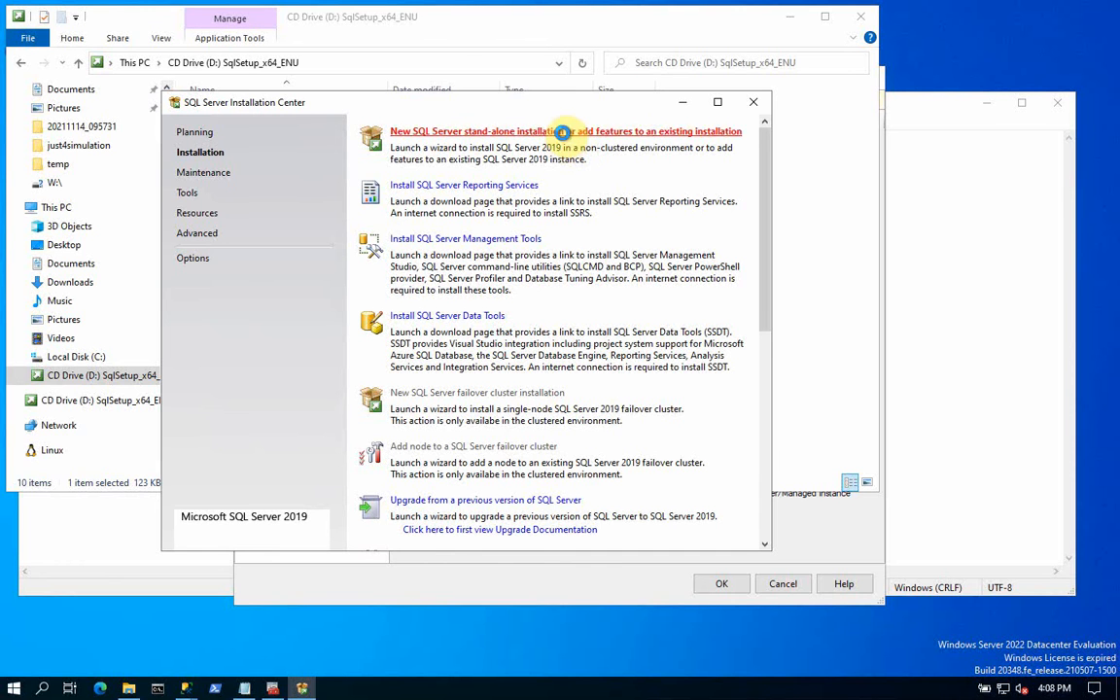
click(564, 131)
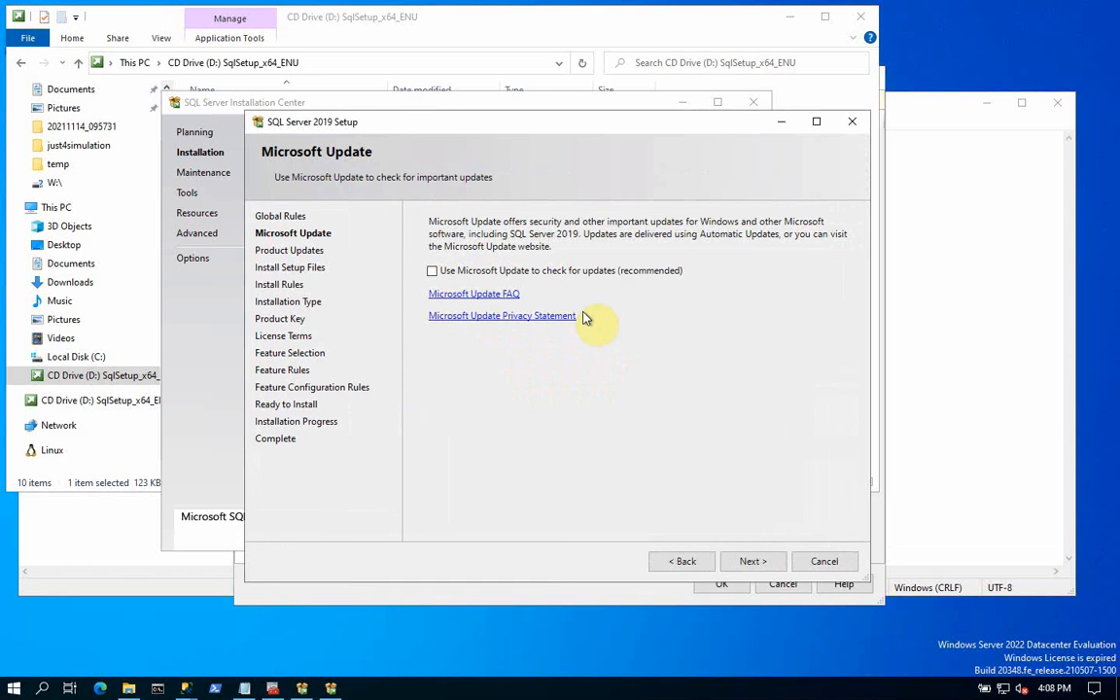
Pass the update and rule checks, add features to the existing instance, and select Integration Services.
click(750, 561)
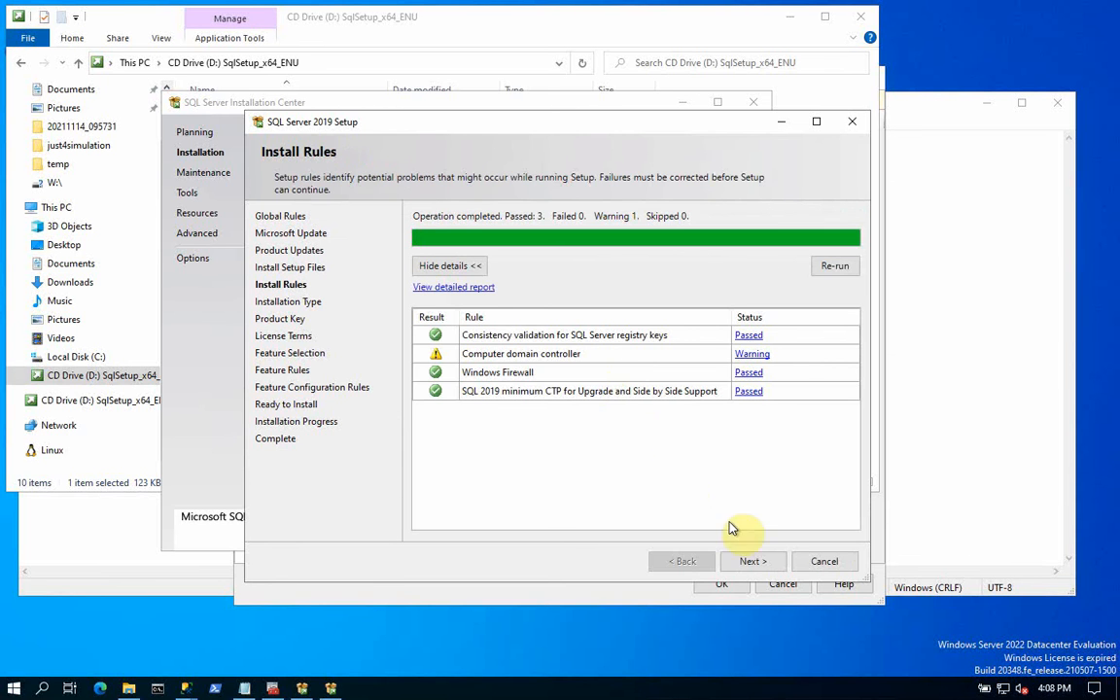
click(754, 561)
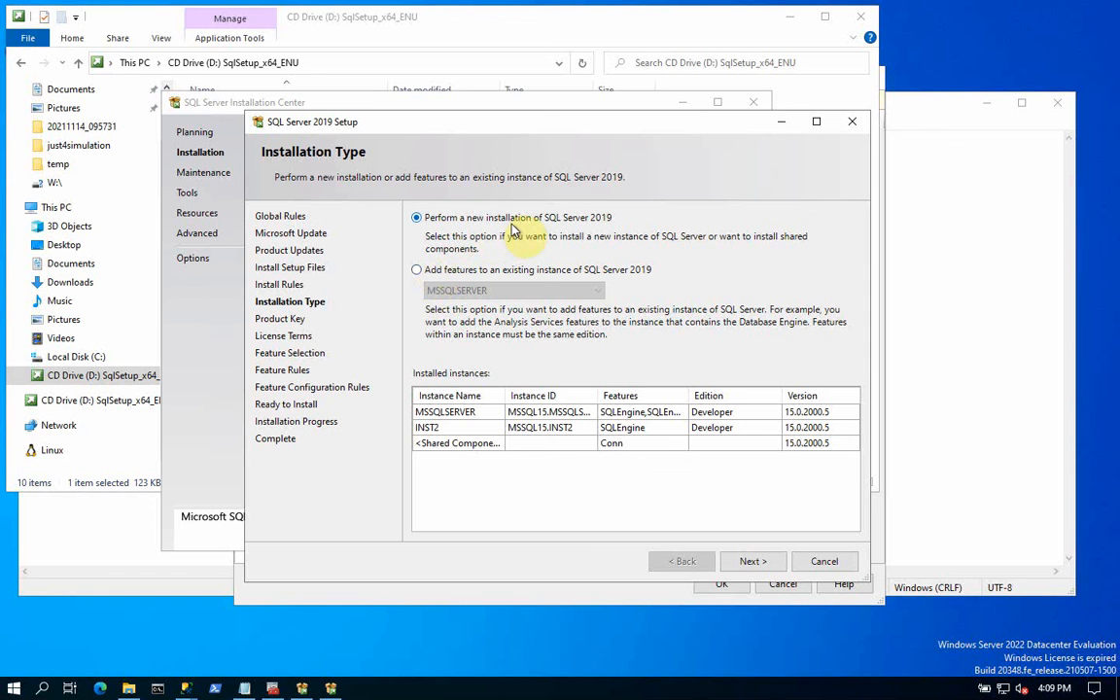
click(418, 271)
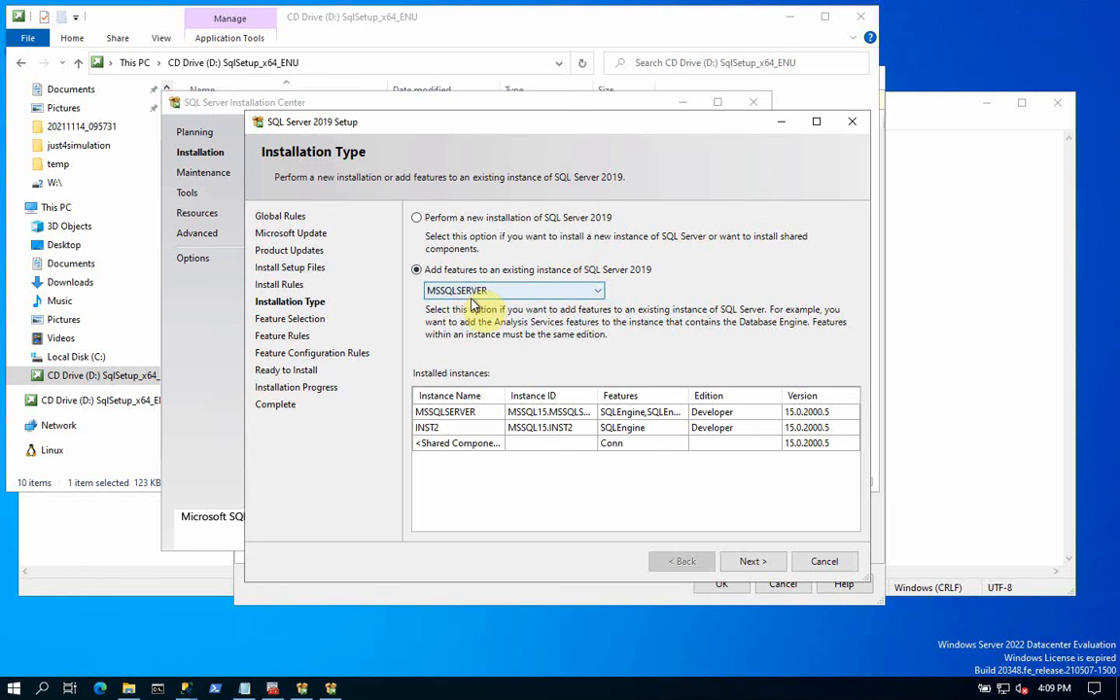
click(754, 569)
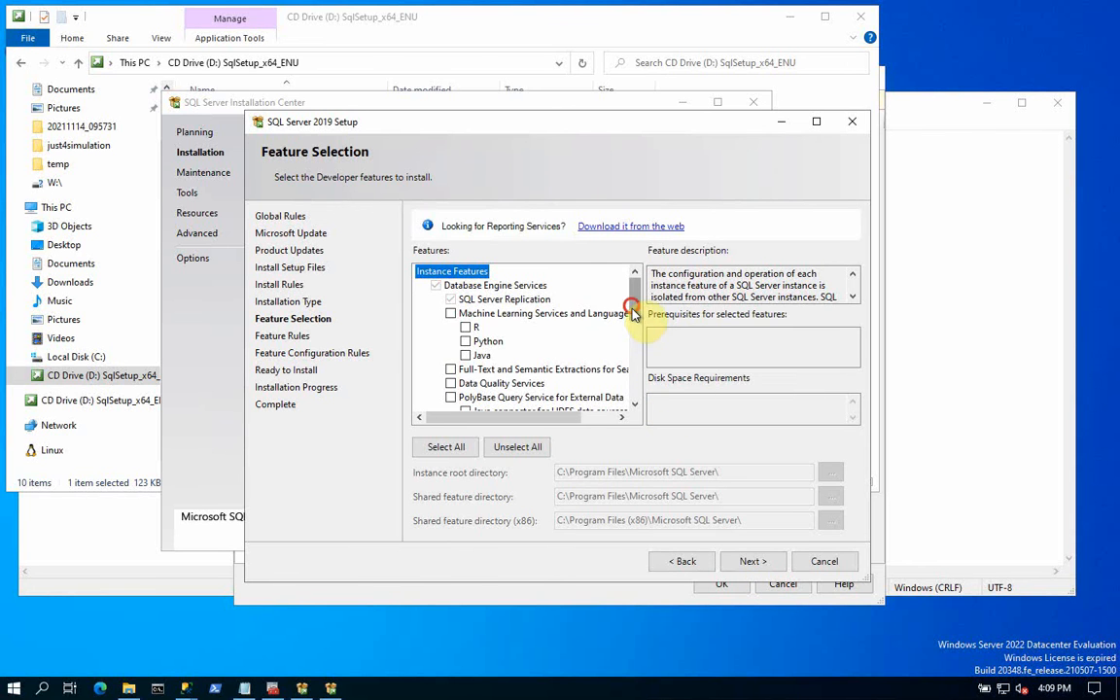
drag(633, 311, 637, 370)
click(438, 285)
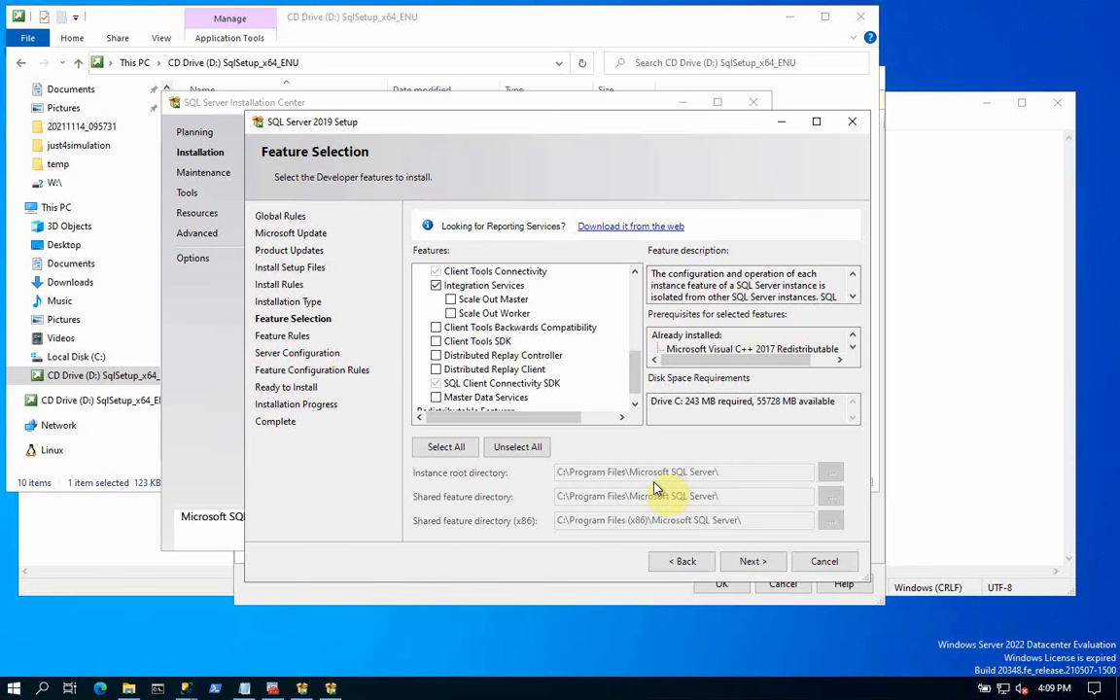
click(750, 562)
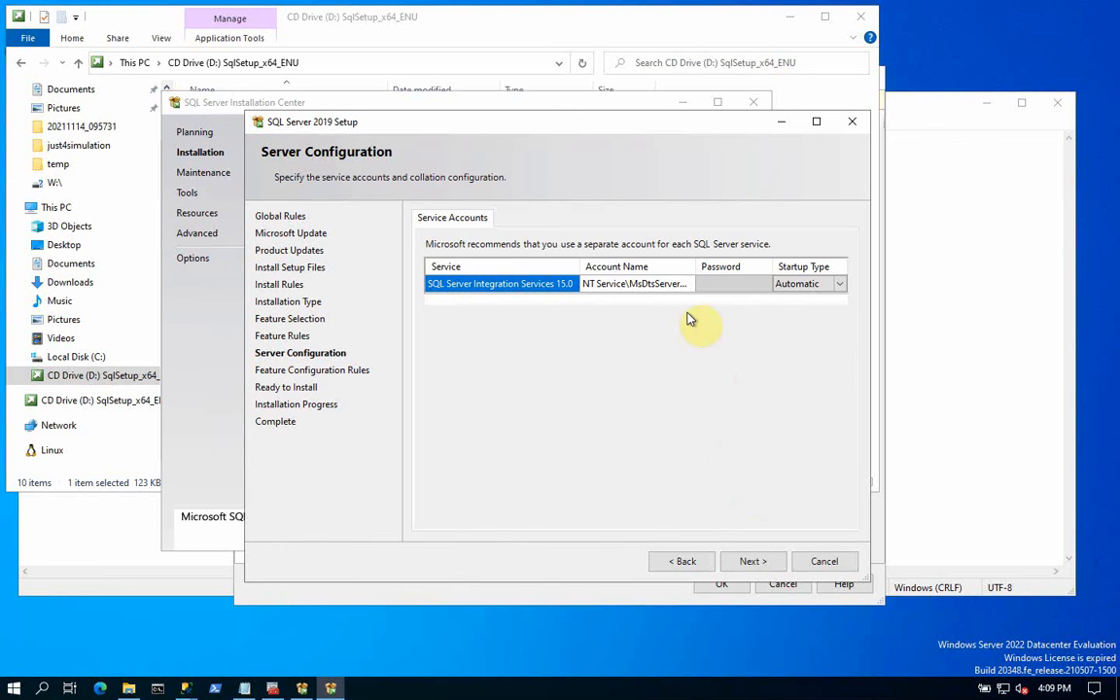
Set the Integration Services service to a looked-up domain account, enter its password, and continue to the summary.
click(679, 285)
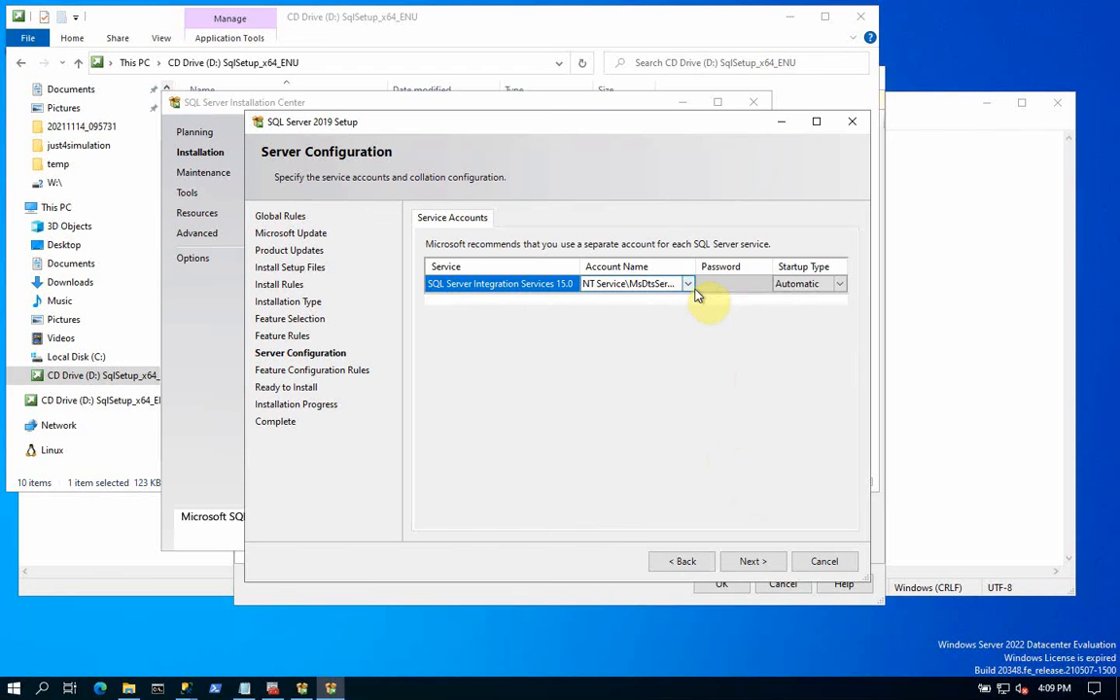
click(689, 285)
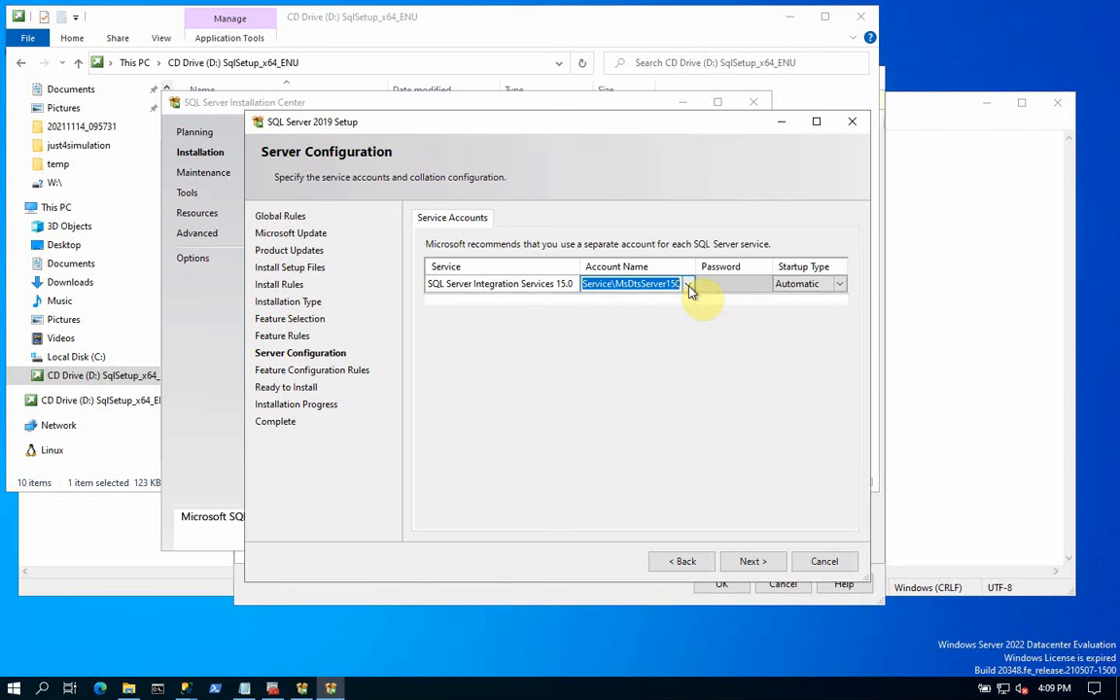
click(689, 285)
click(627, 313)
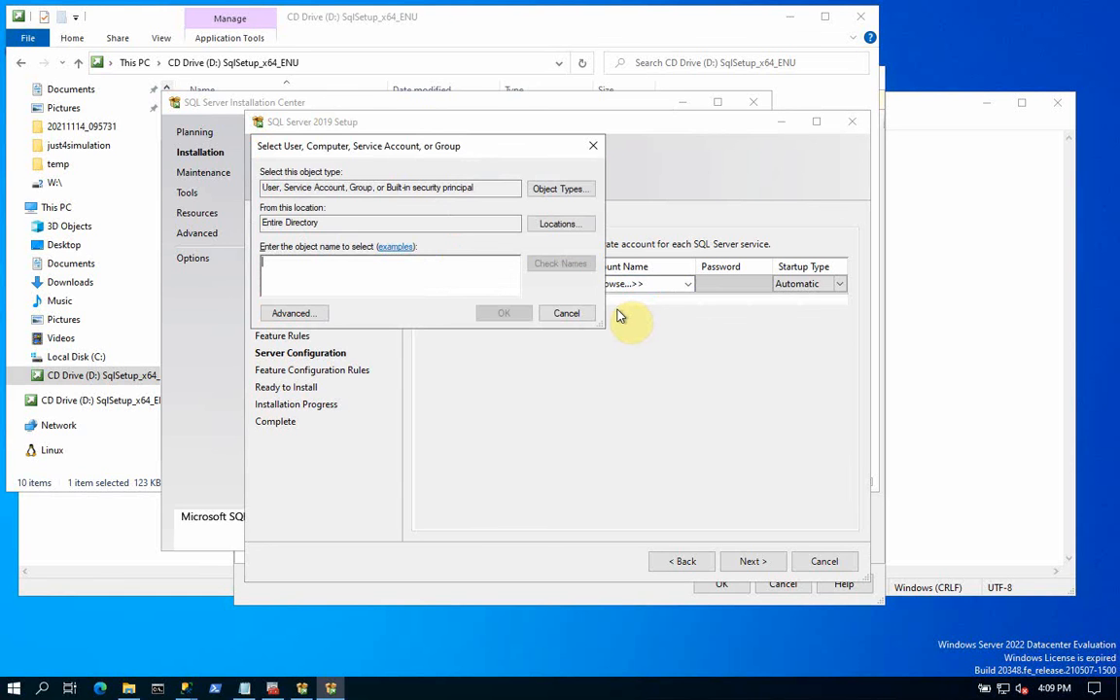
text(dda)
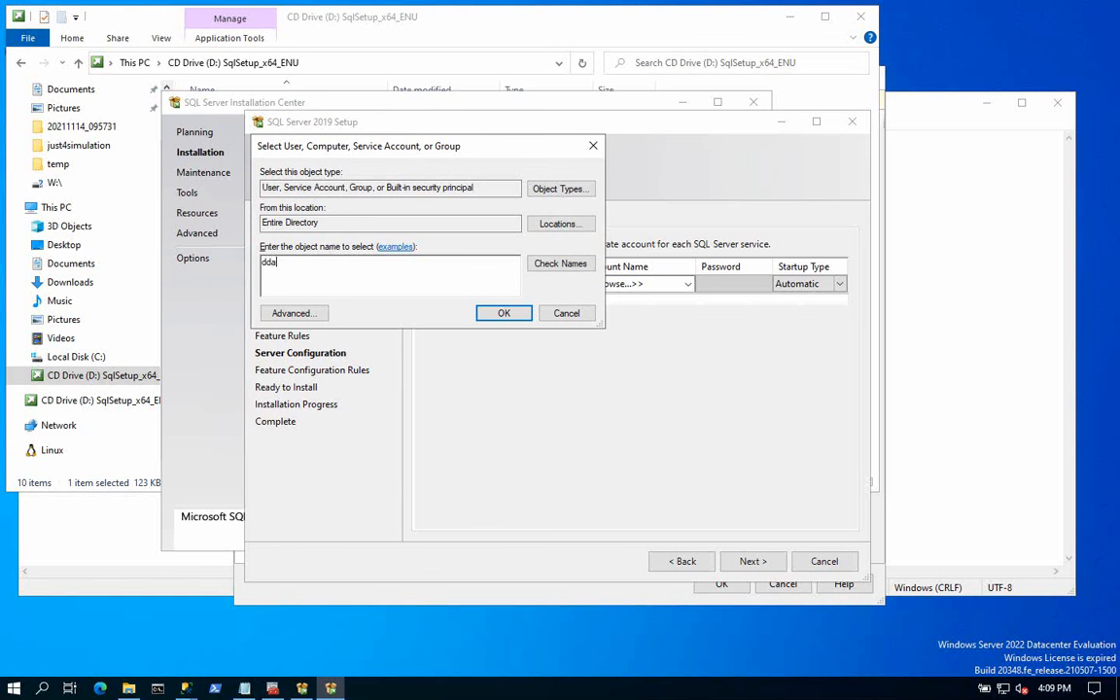
click(504, 314)
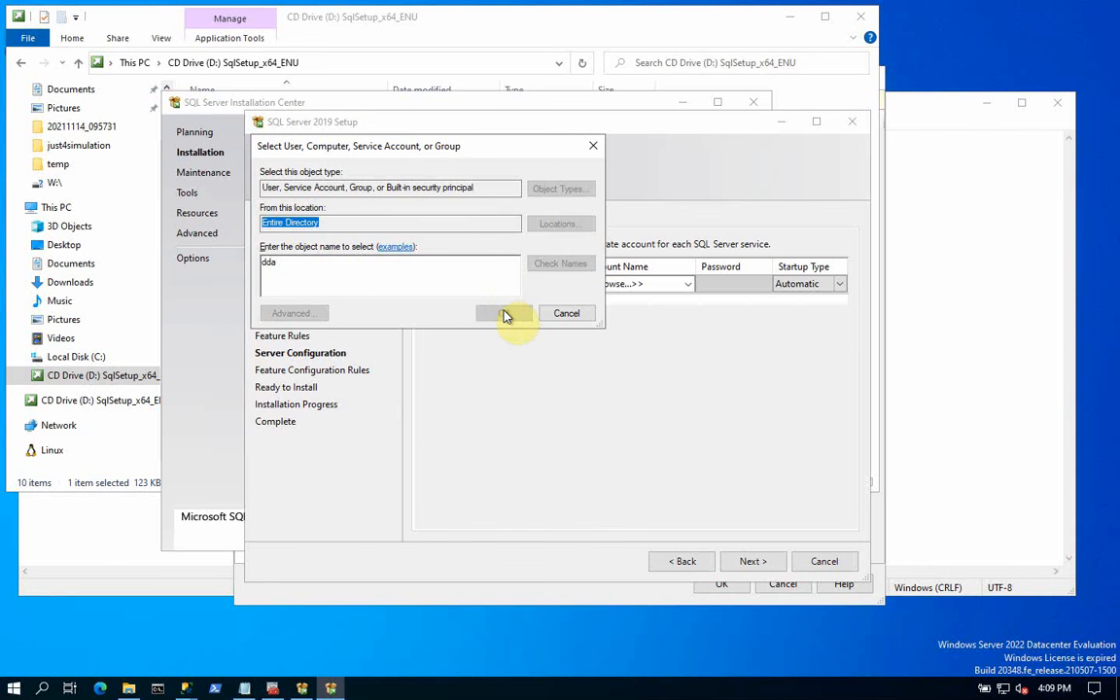
click(603, 412)
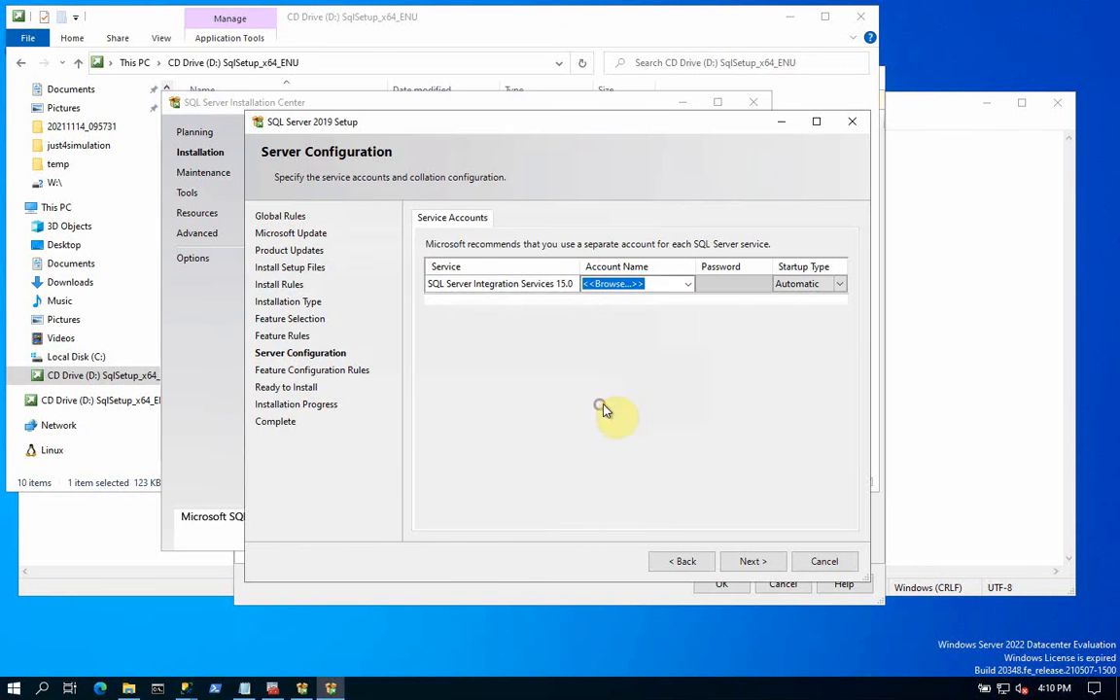
click(725, 286)
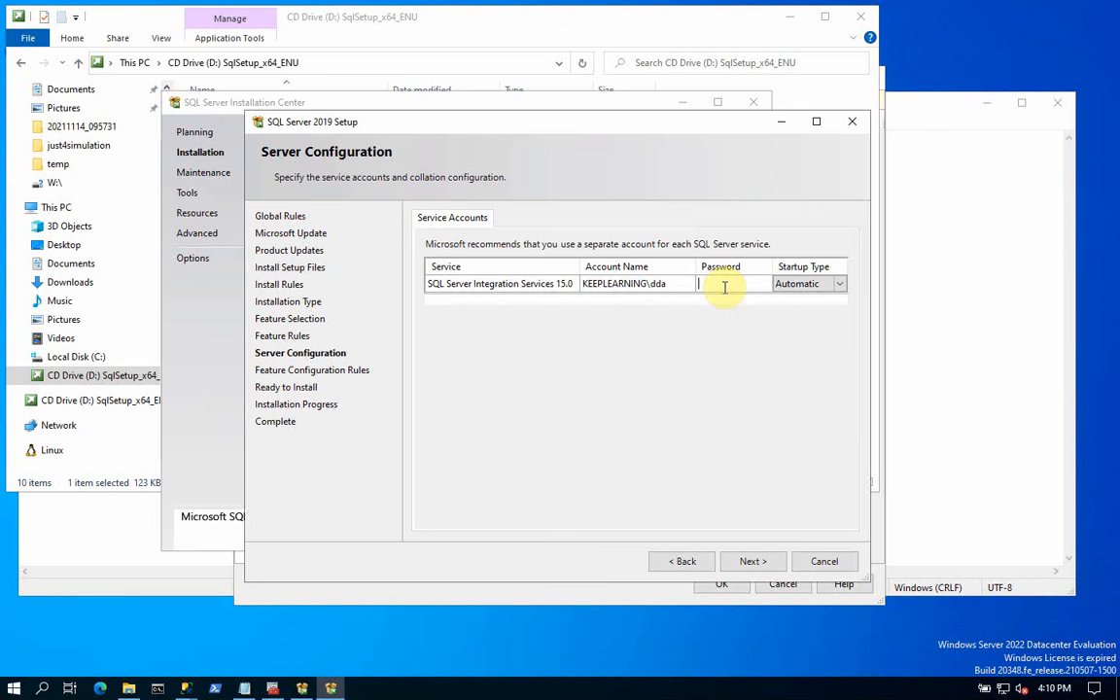
text(•)
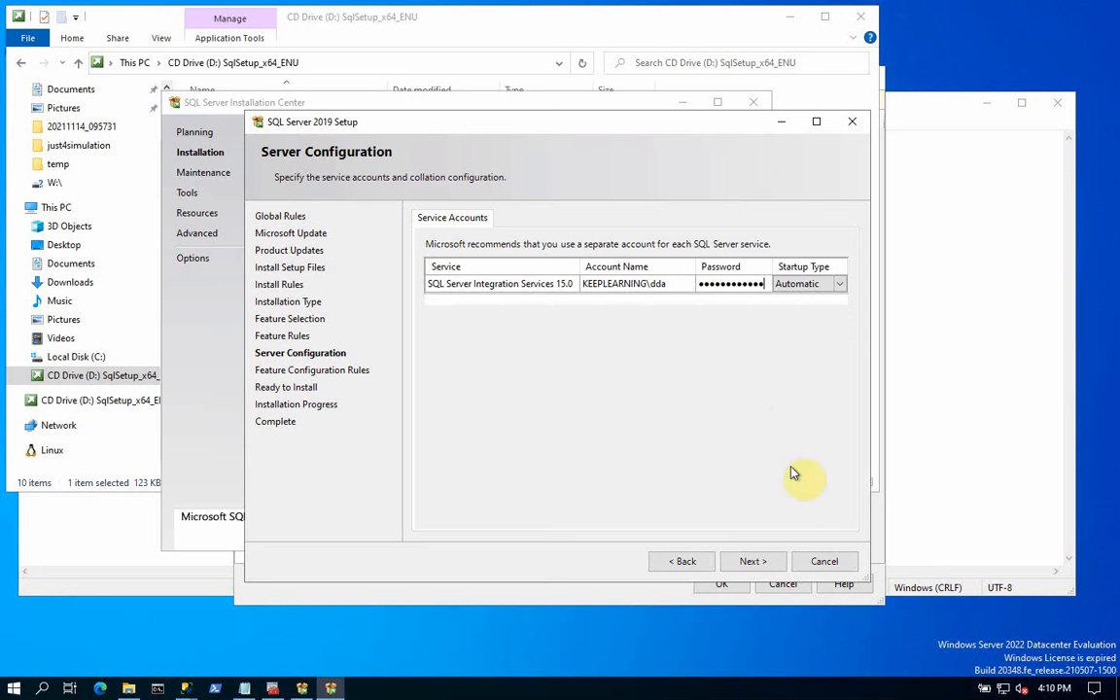
click(753, 562)
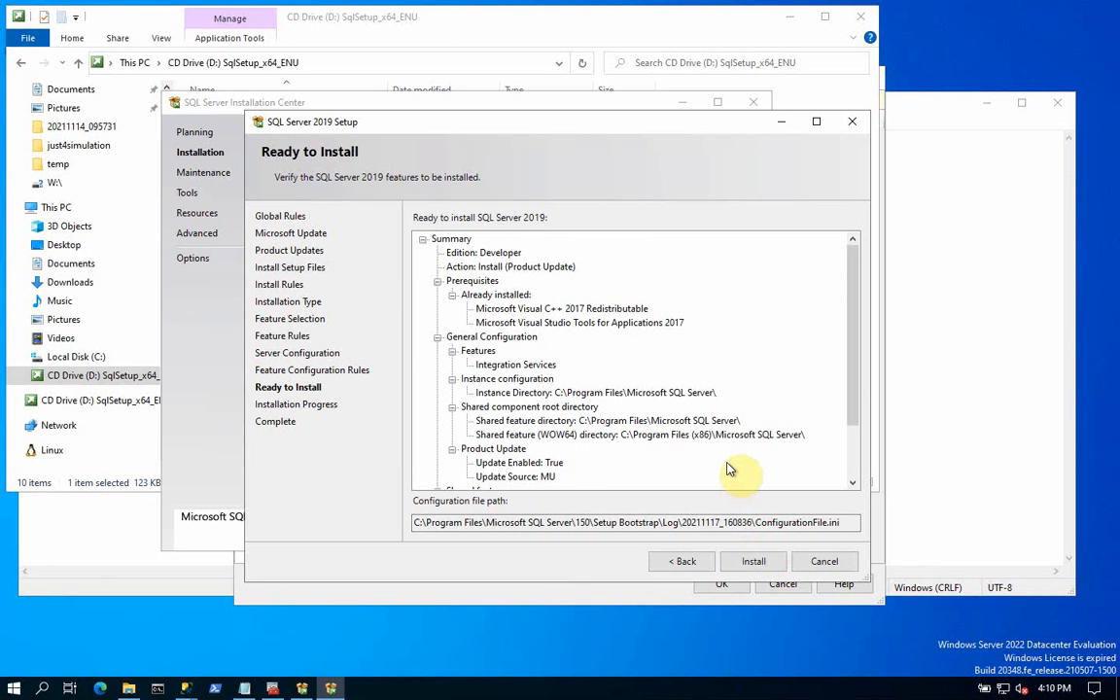
Install Integration Services, then close Setup, the Installation Center and the D: drive window.
click(757, 562)
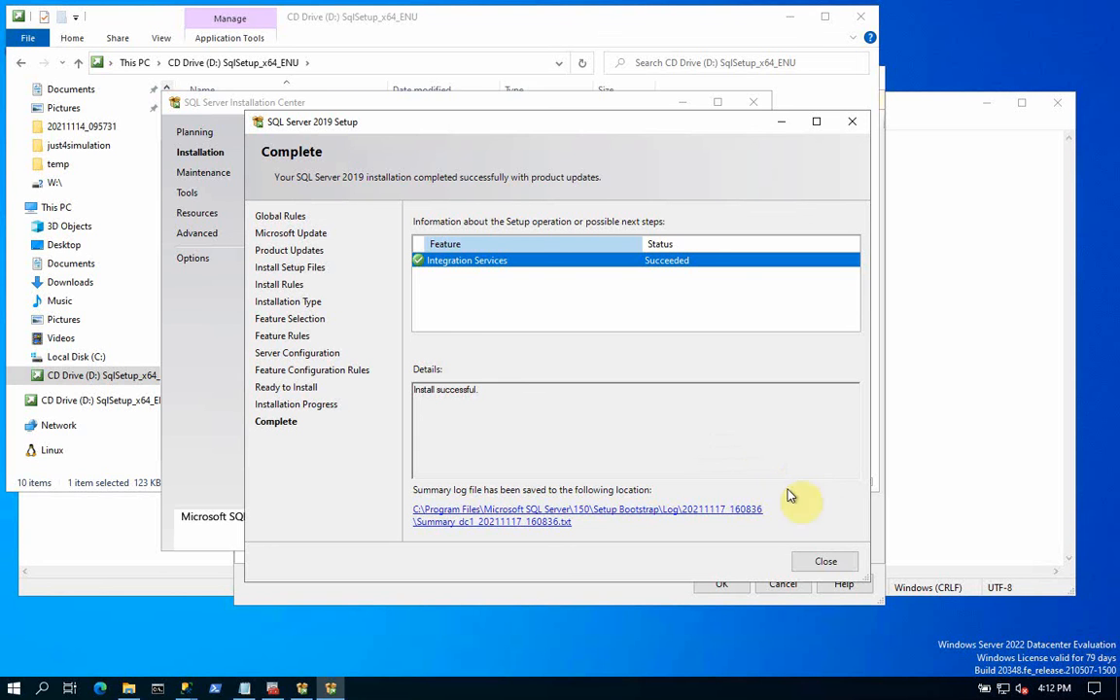
click(828, 563)
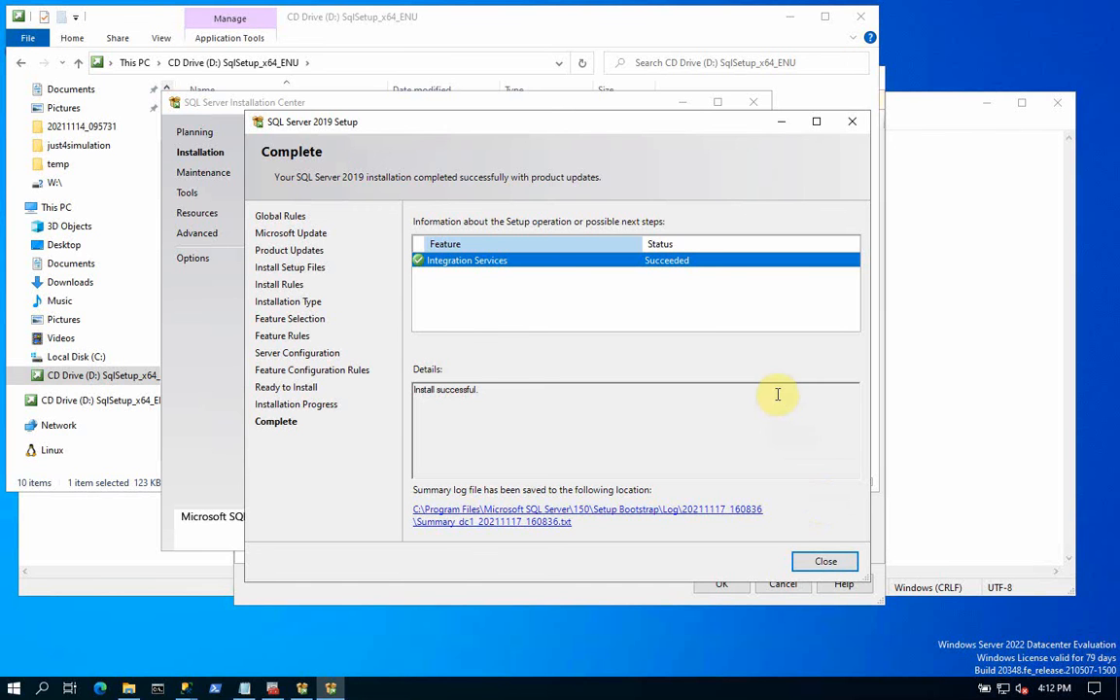
click(825, 563)
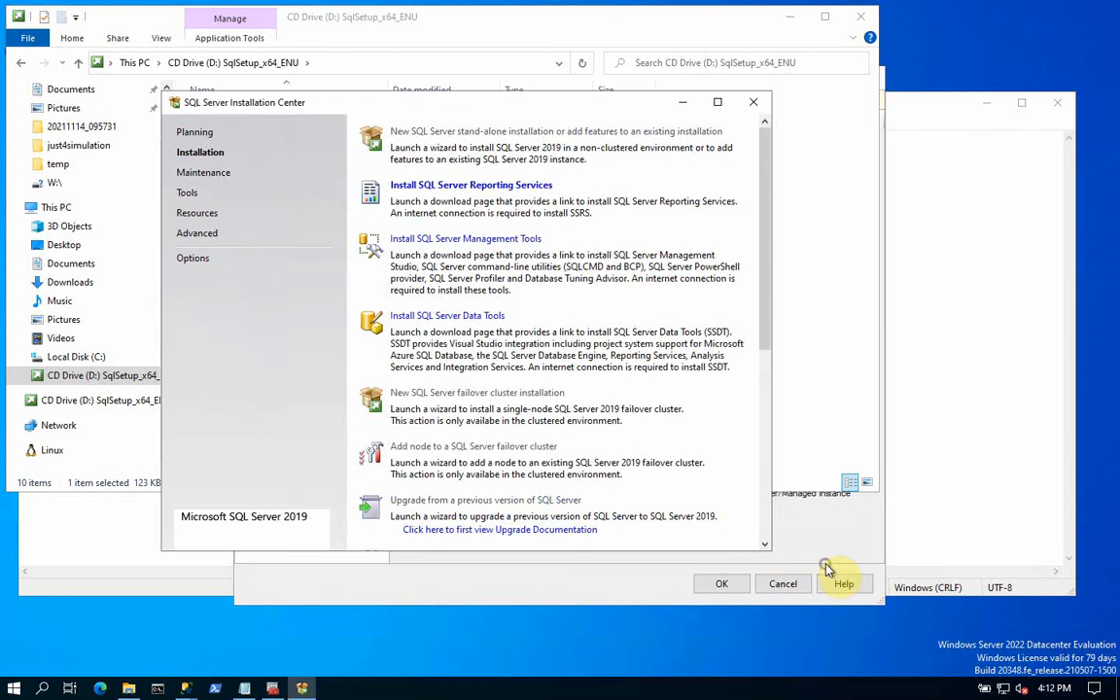
click(757, 105)
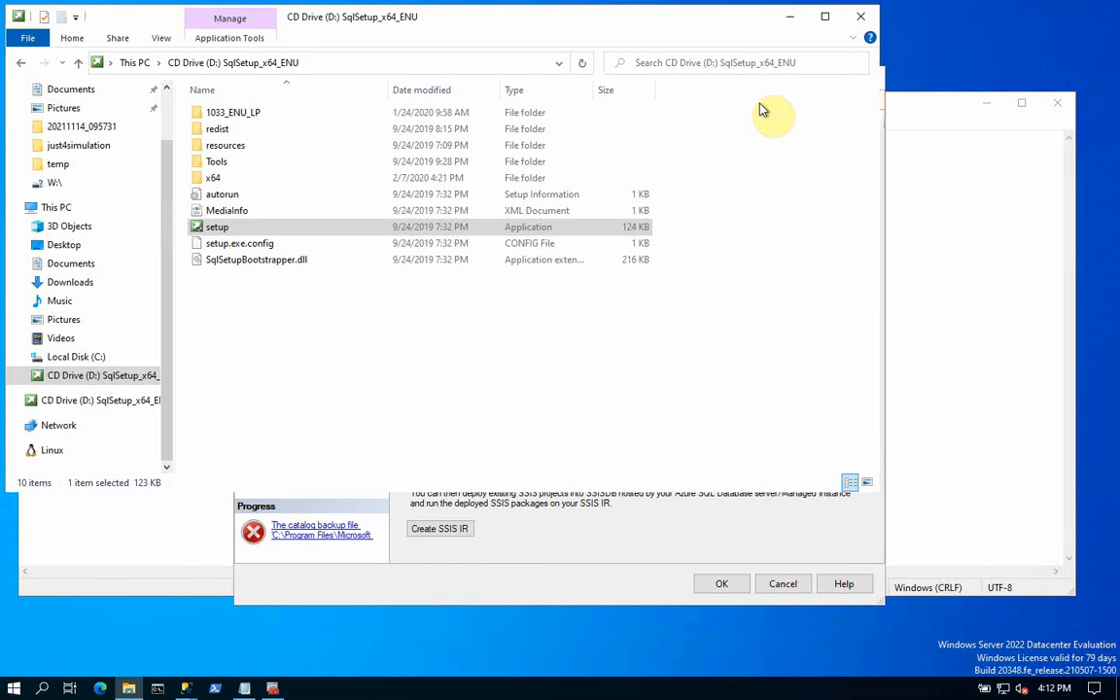
click(860, 20)
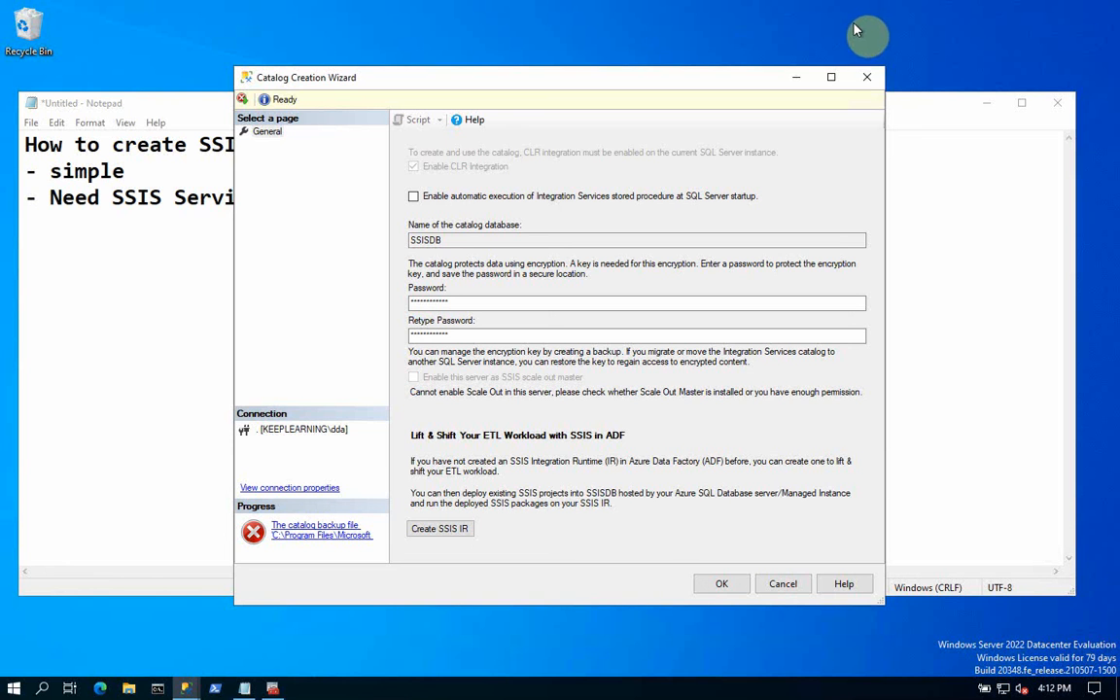
Browse in File Explorer to C:\Program Files\Microsoft SQL Server\150\DTS\Binn.
click(130, 689)
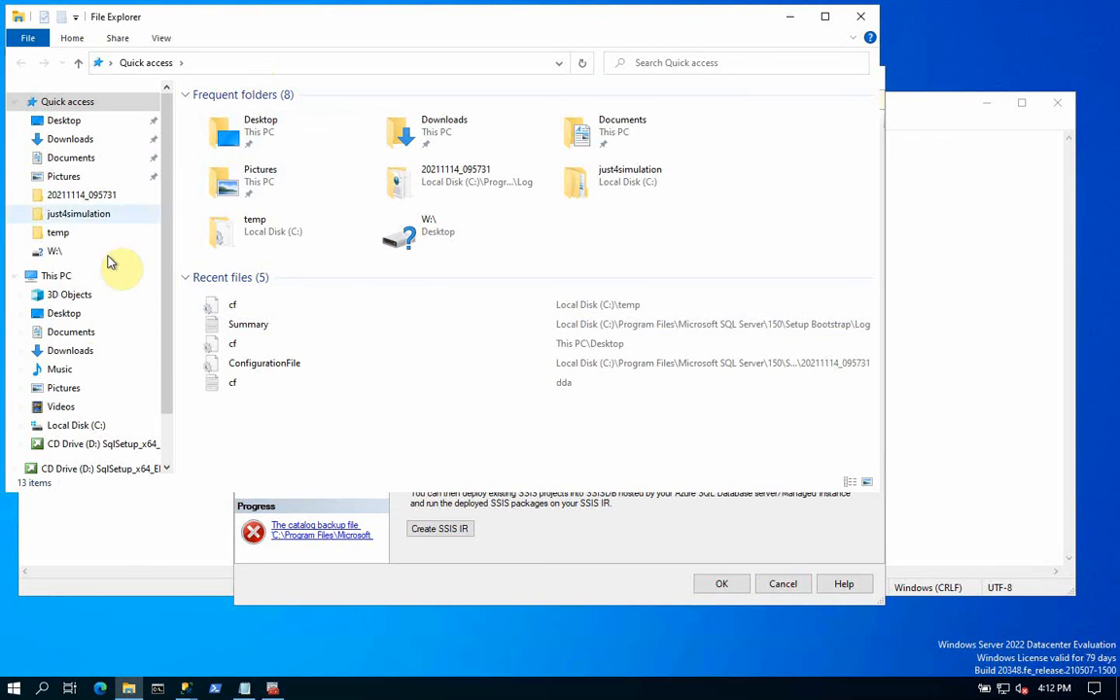
click(89, 428)
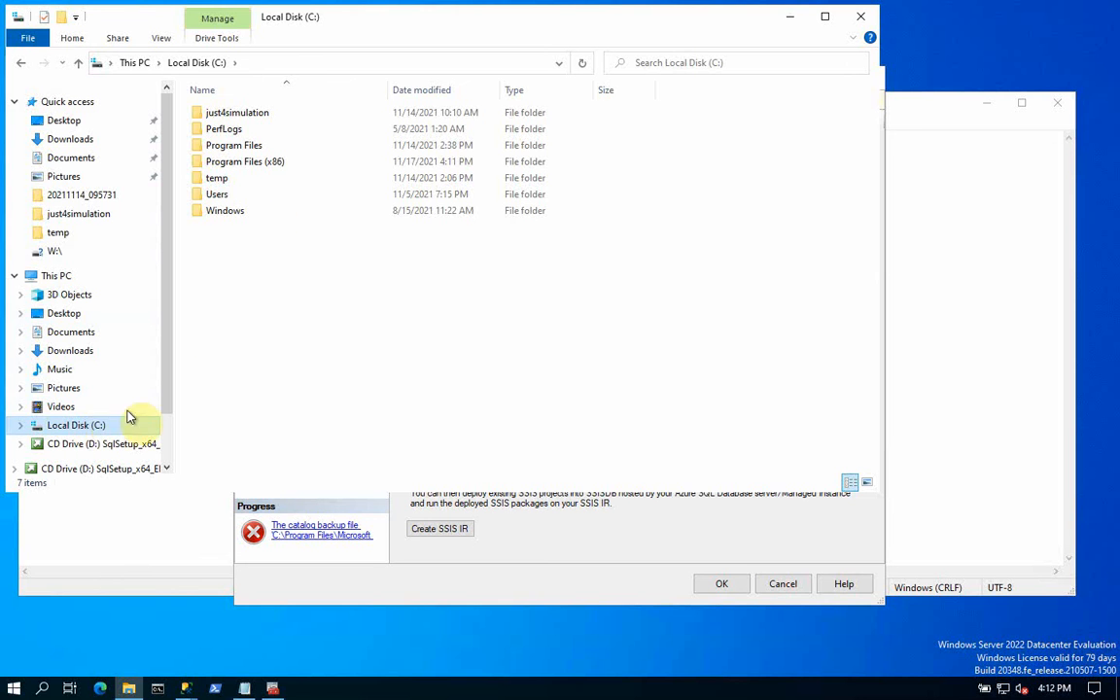
double_click(248, 151)
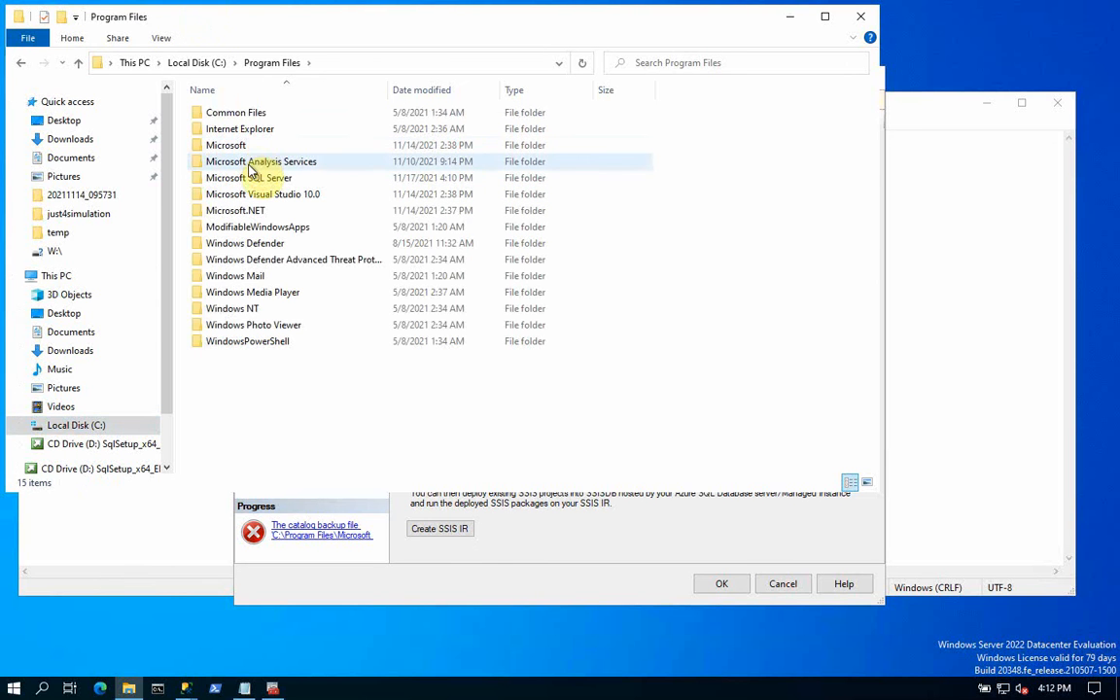
click(245, 149)
double_click(250, 179)
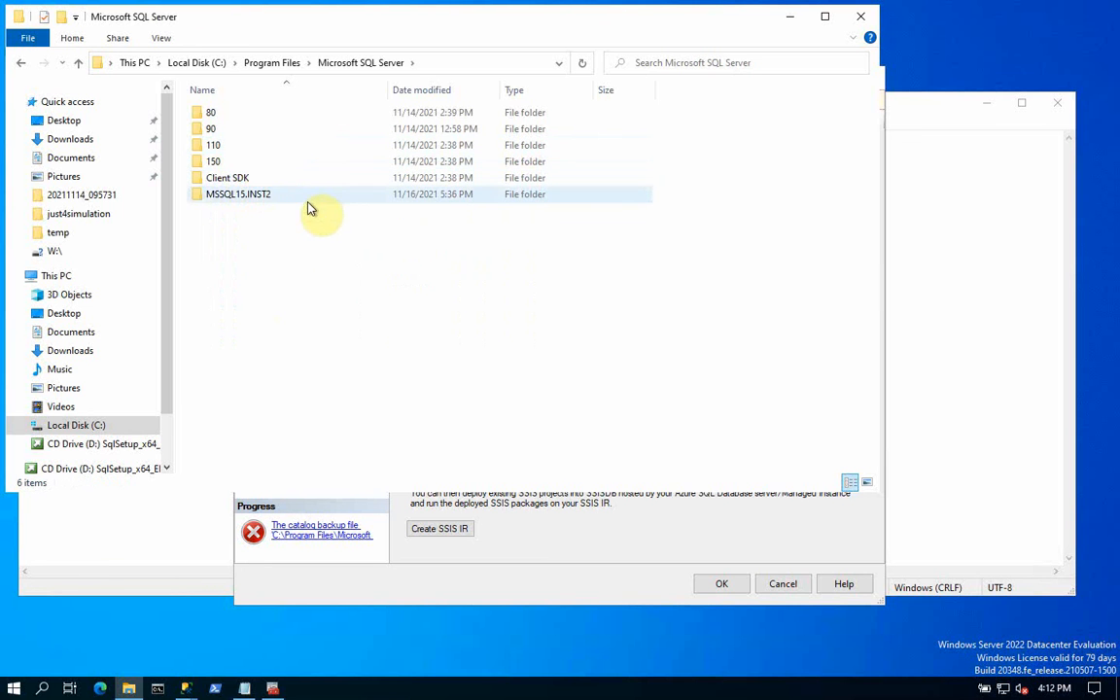
double_click(241, 164)
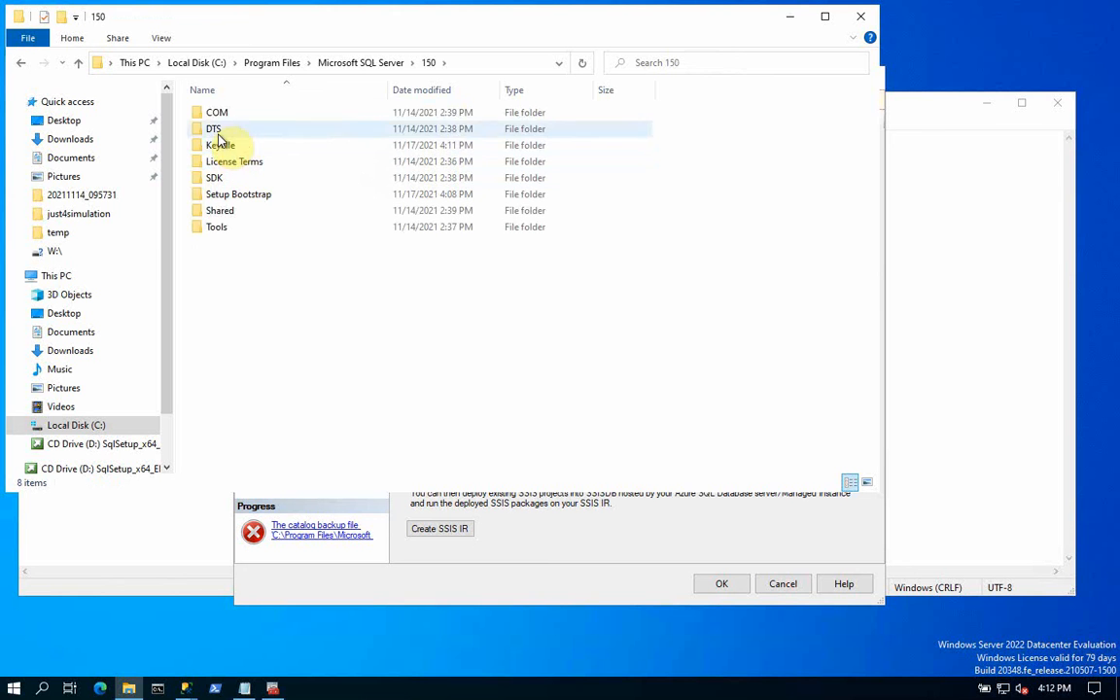
double_click(218, 129)
double_click(219, 112)
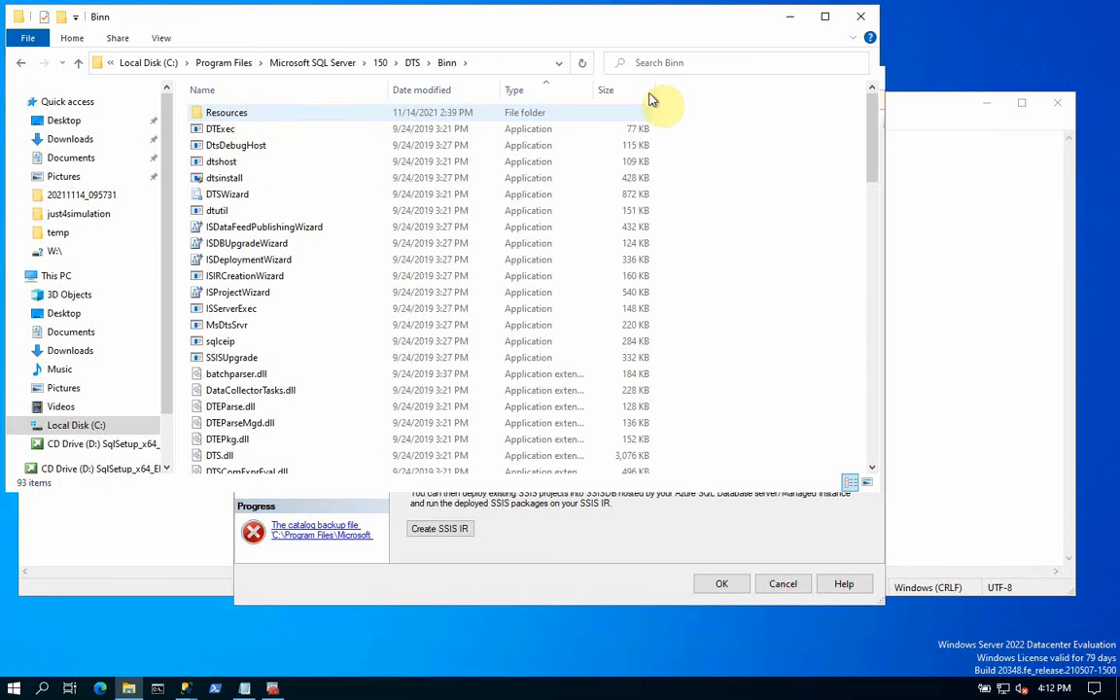
Search the Binn folder for 'ssis' to locate SSISDBBackup.bak.
click(702, 62)
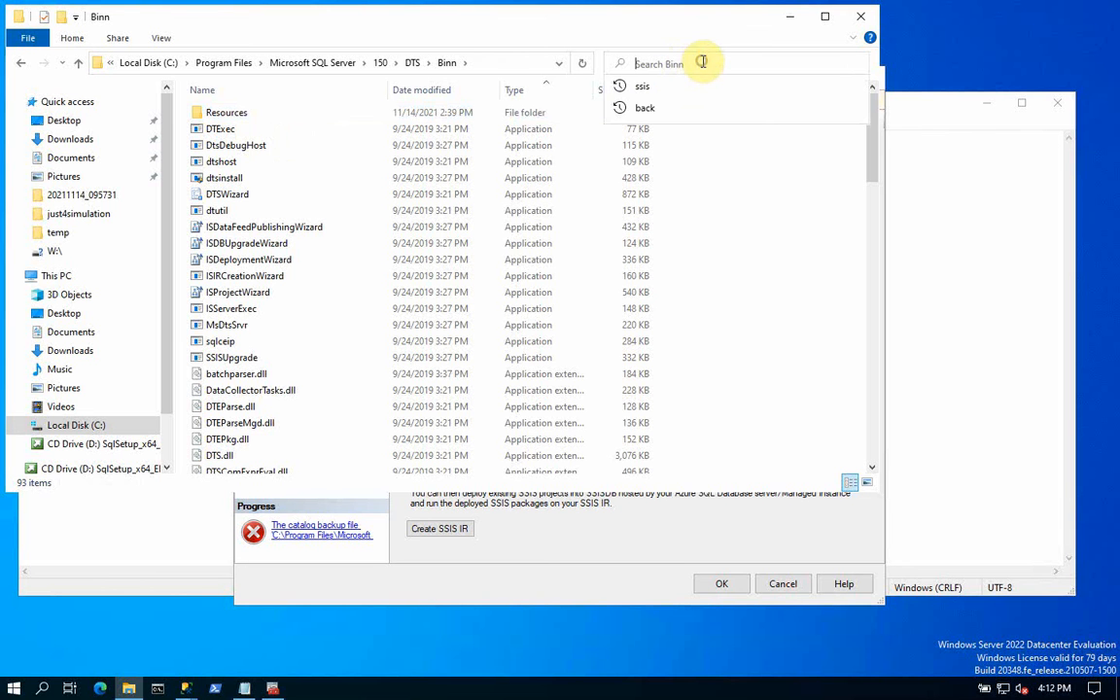
text(ss)
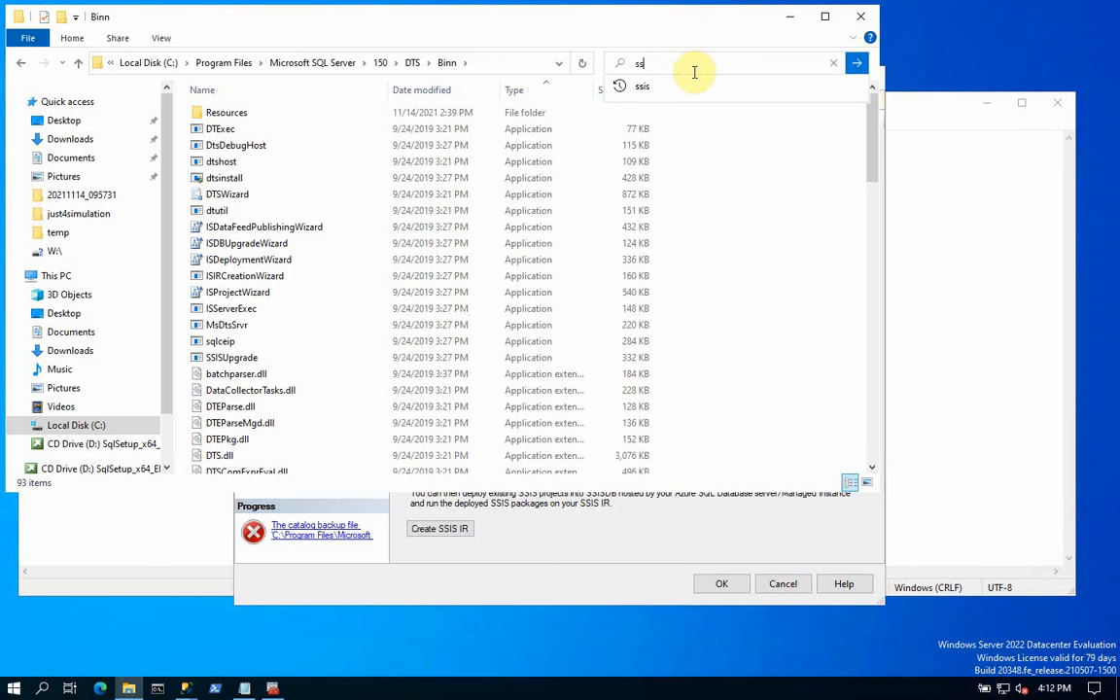
click(667, 85)
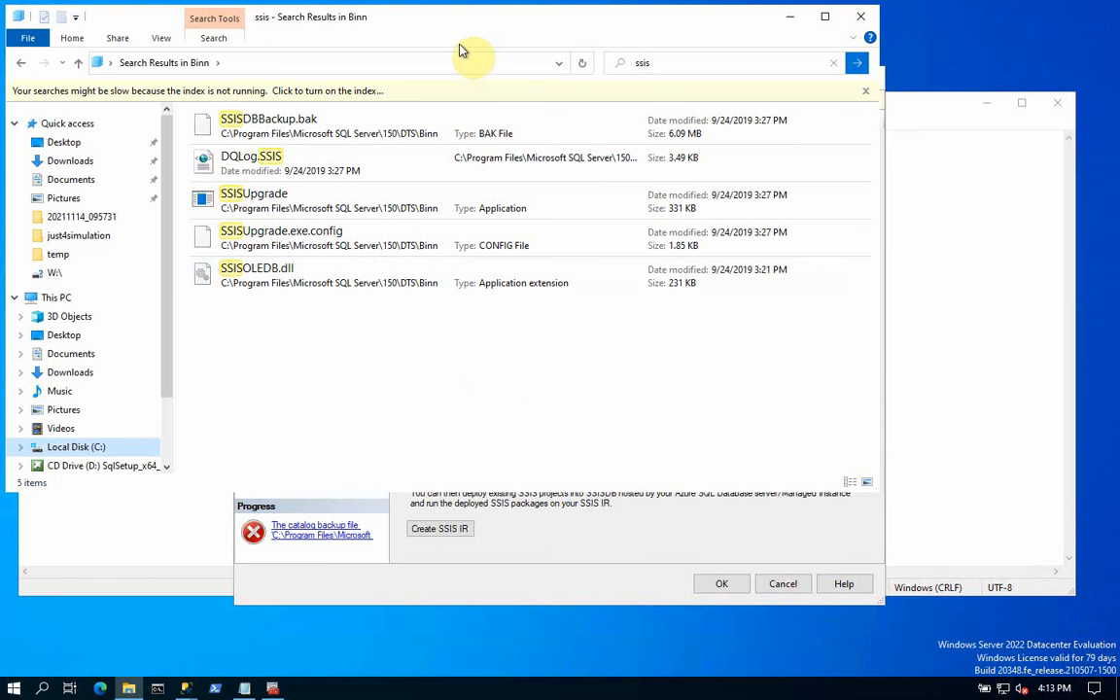
drag(471, 28, 525, 46)
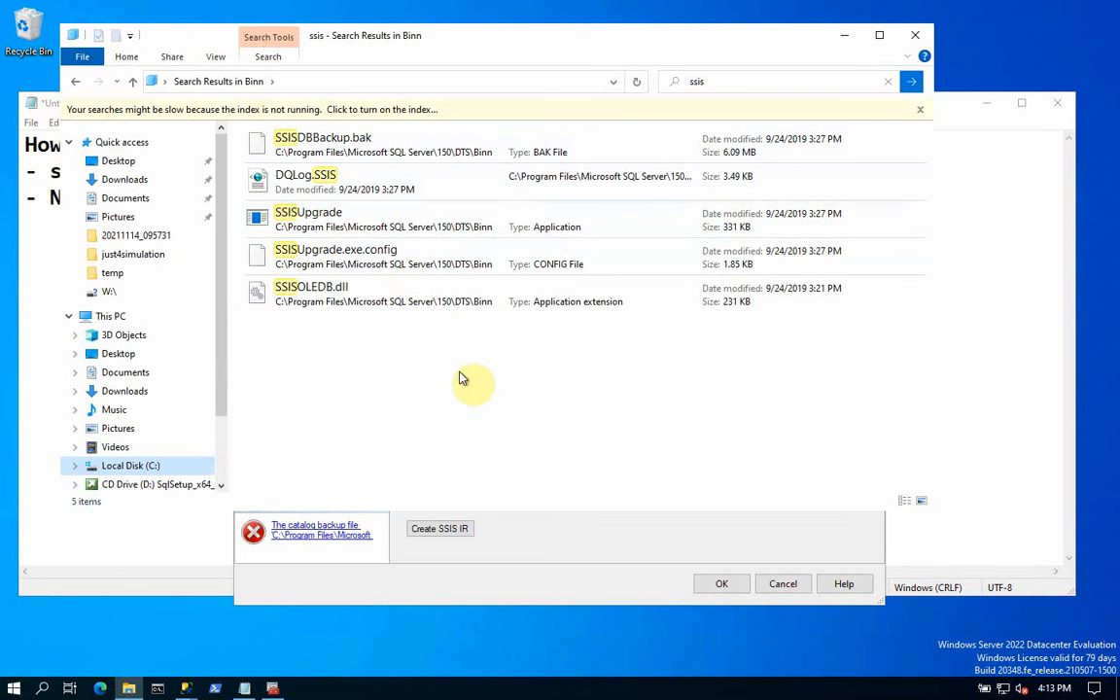
Confirm the Catalog Creation Wizard with OK to create SSISDB, then bring SSMS back.
click(844, 42)
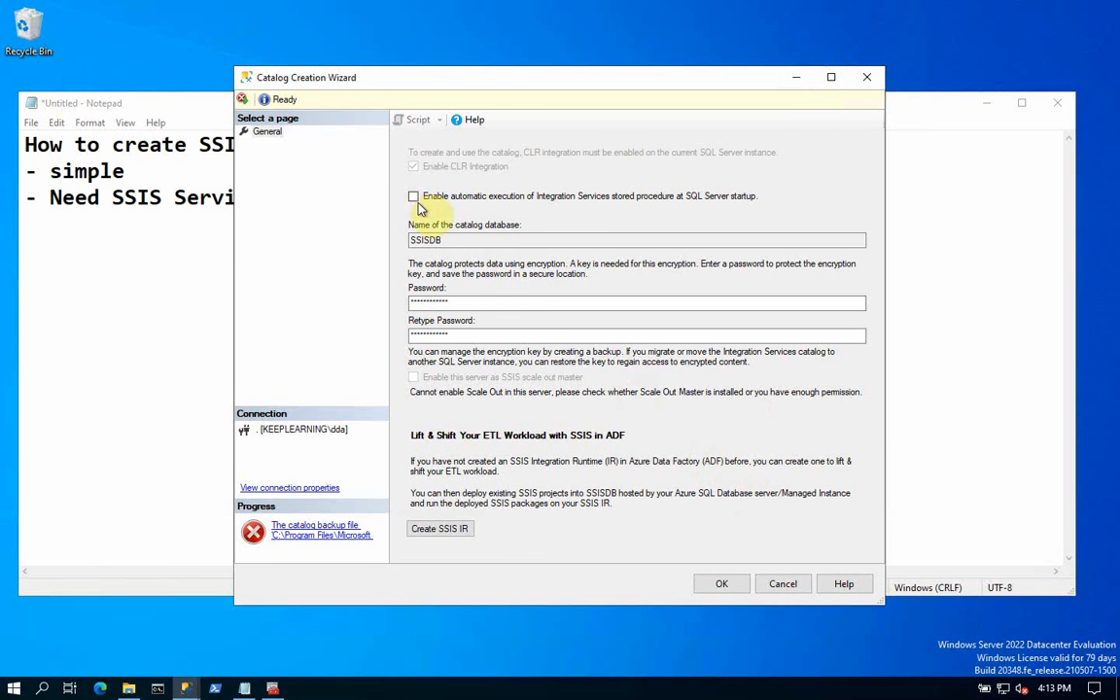
click(723, 585)
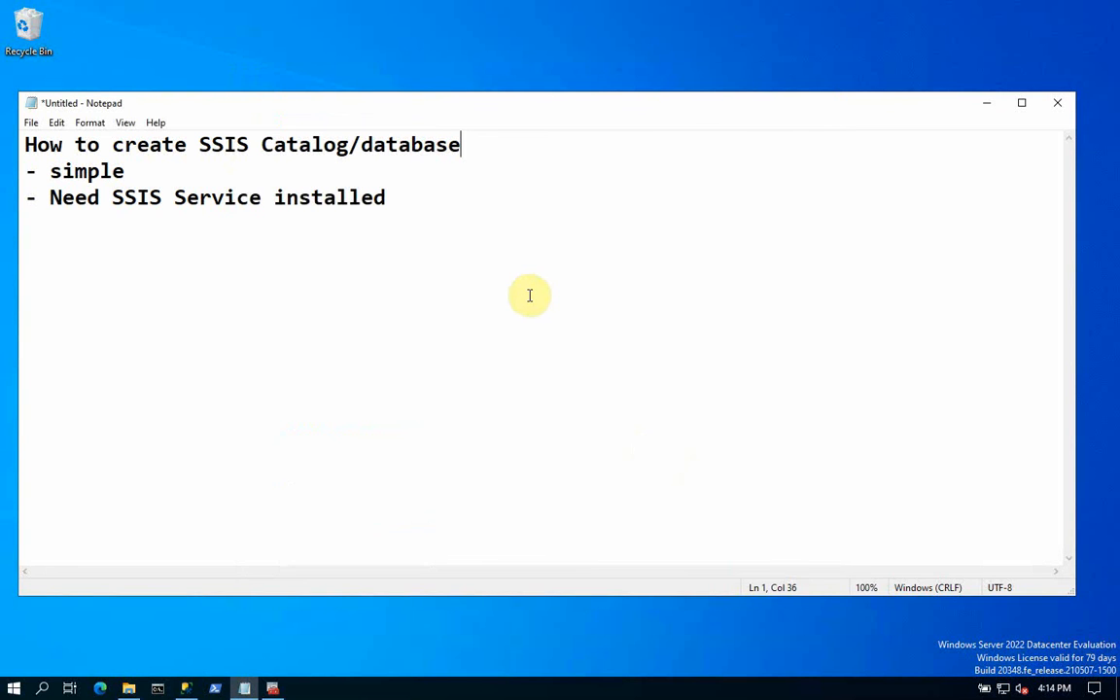
click(985, 109)
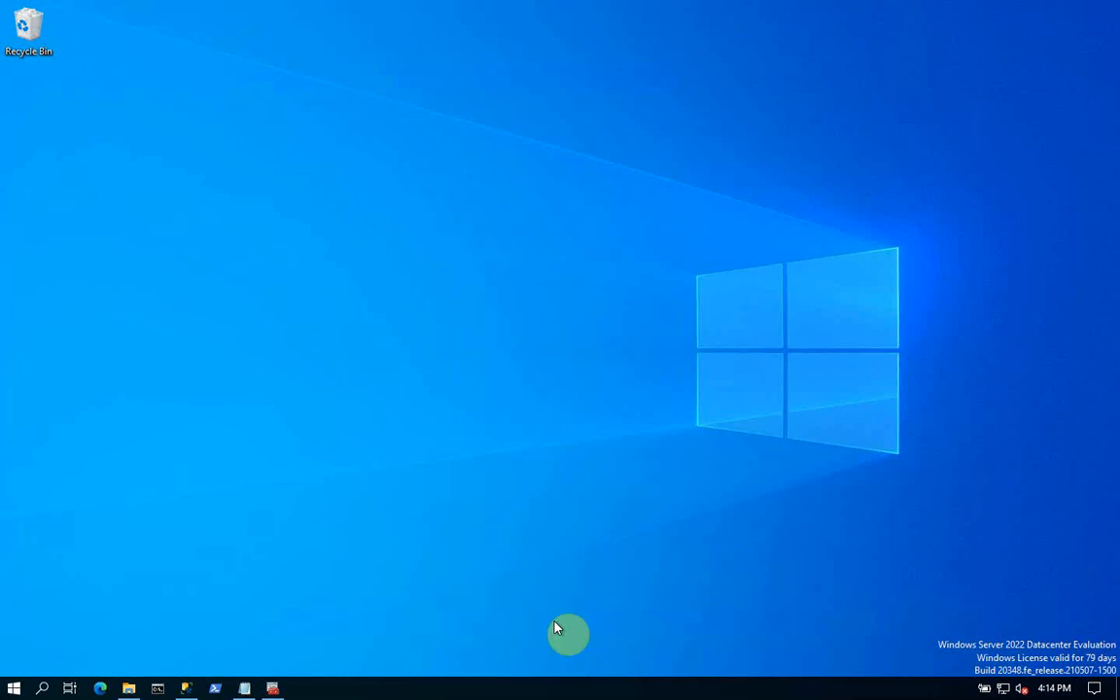
click(187, 689)
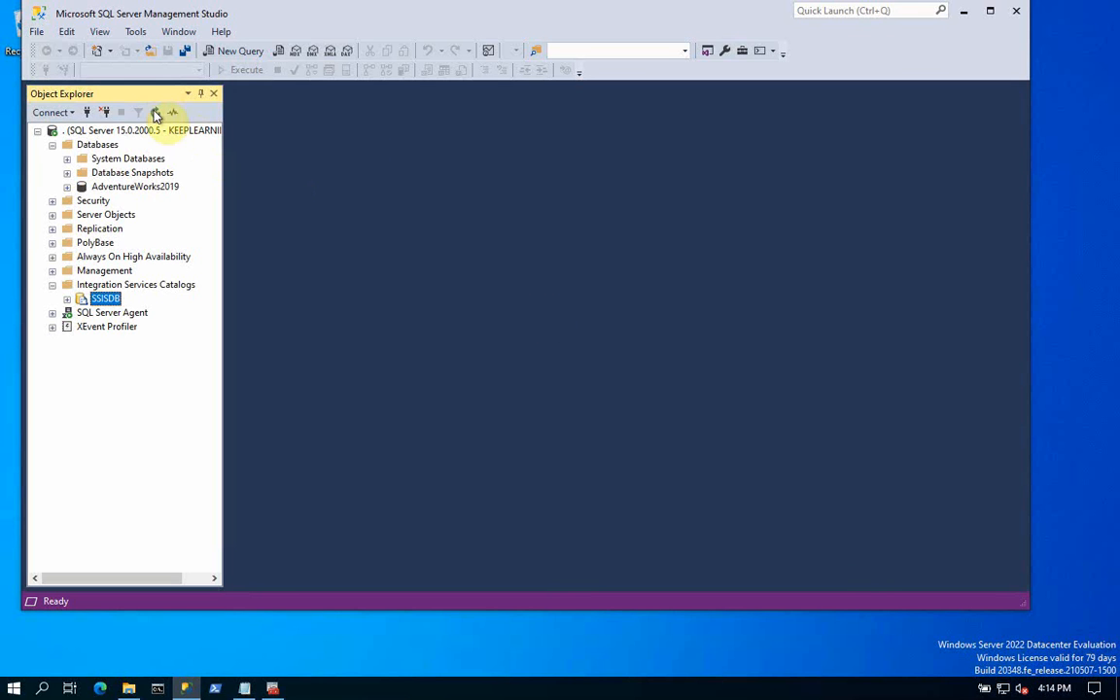
Refresh the Databases node in Object Explorer so SSISDB is listed.
click(114, 186)
click(155, 114)
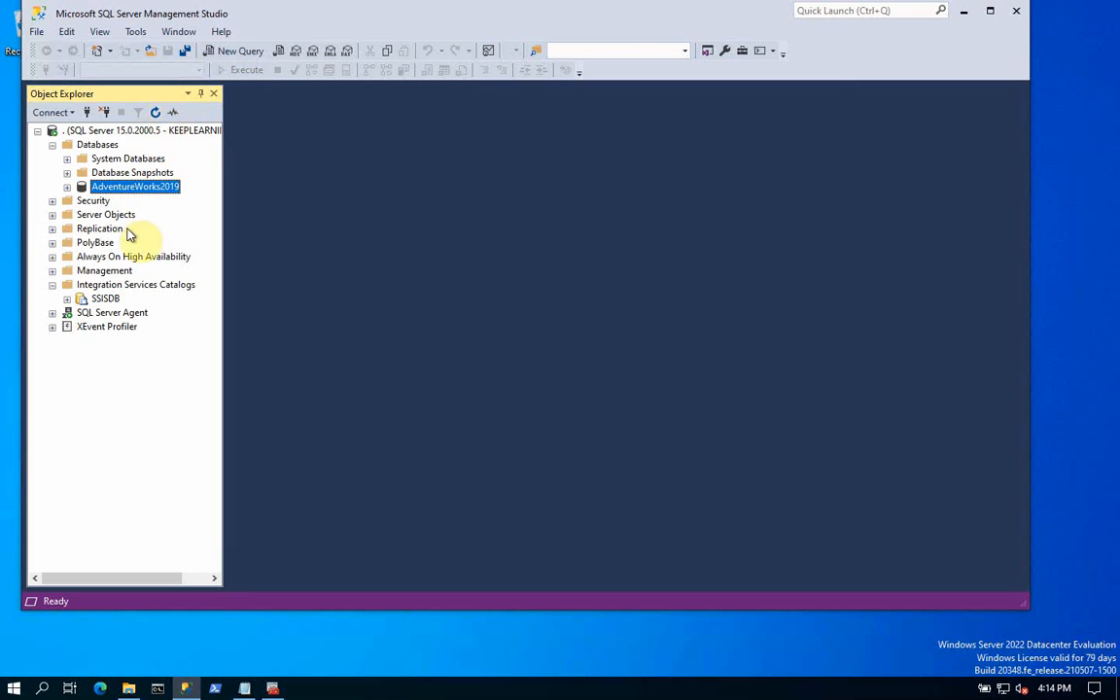
click(89, 144)
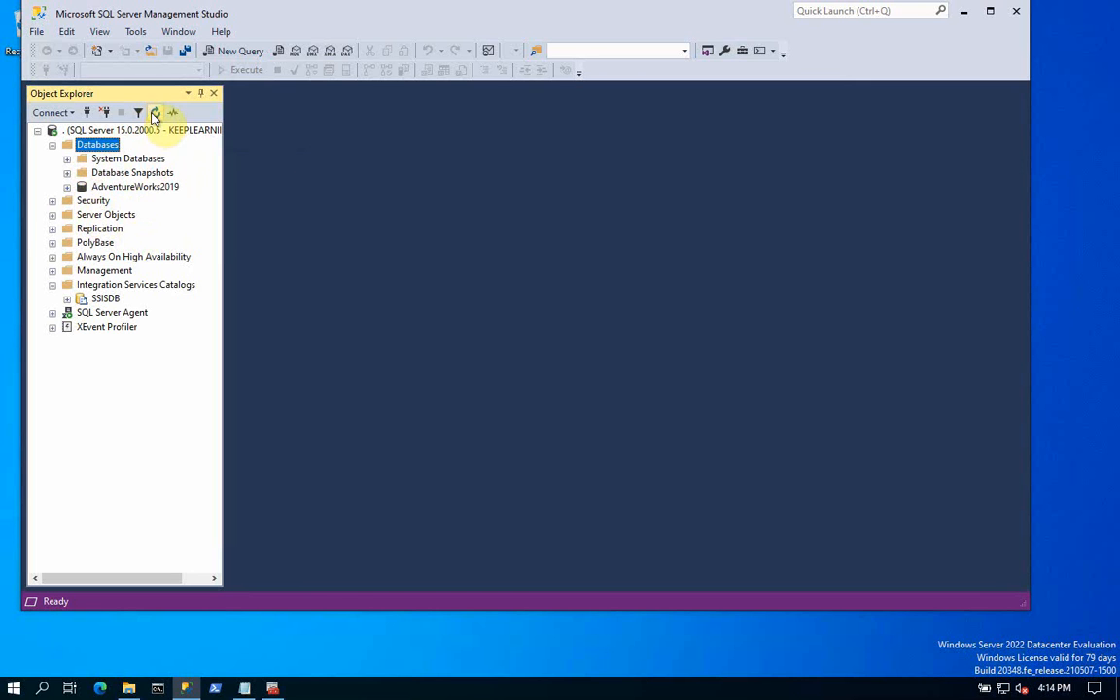
click(156, 113)
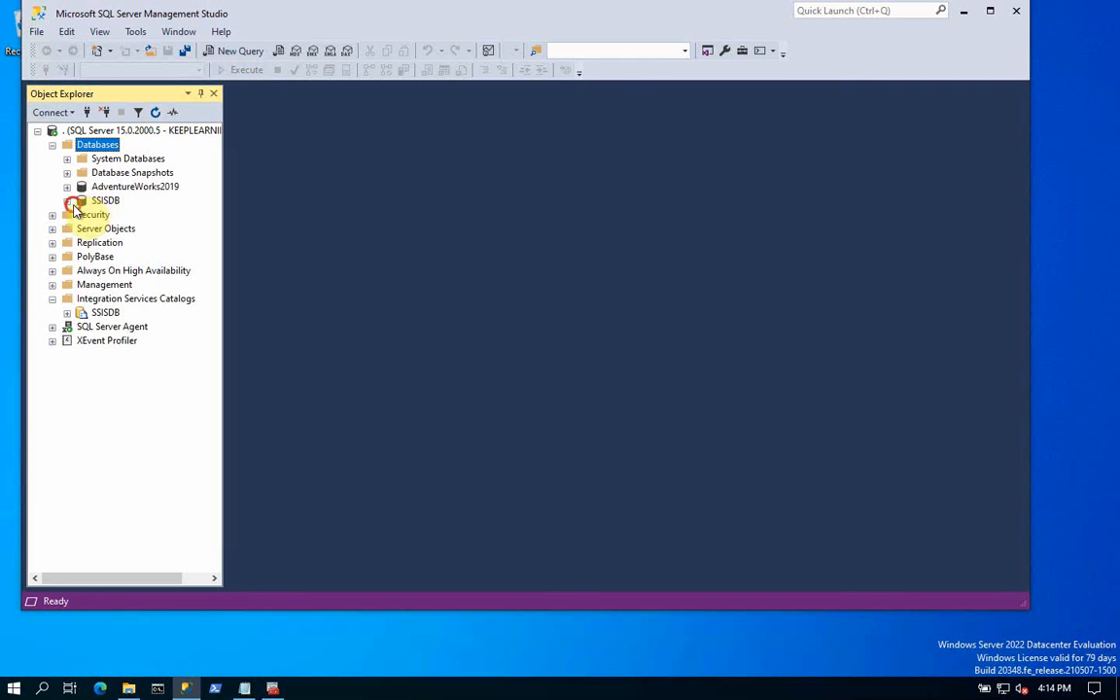
Expand the SSISDB database and its Tables, then expand the SSISDB catalog.
click(66, 201)
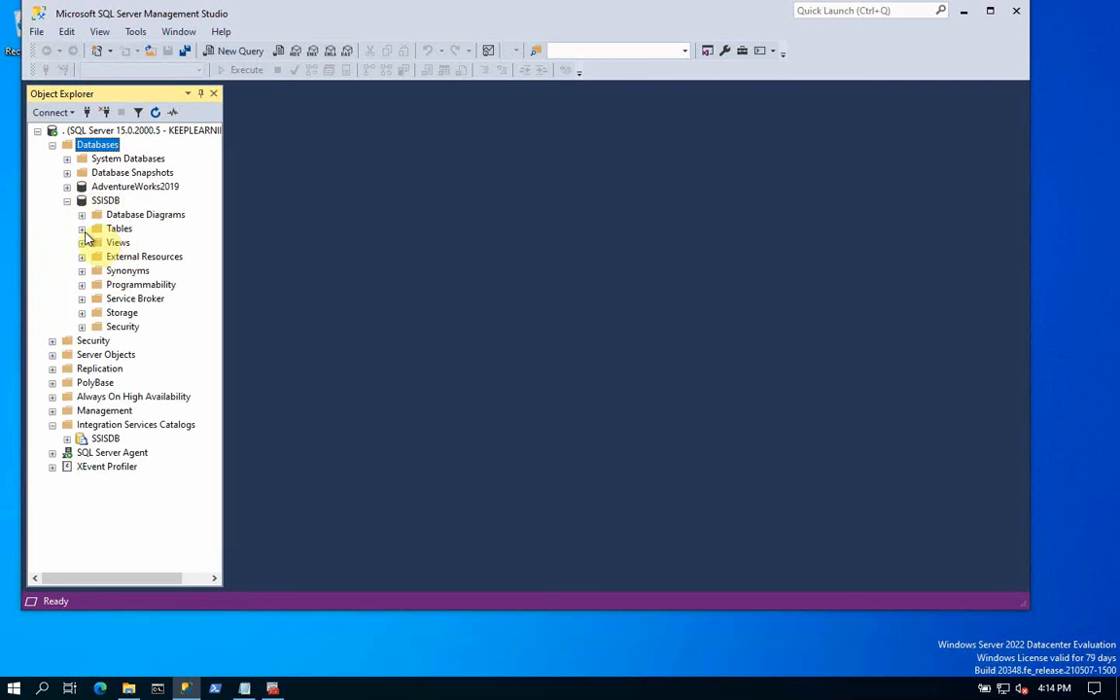
click(82, 228)
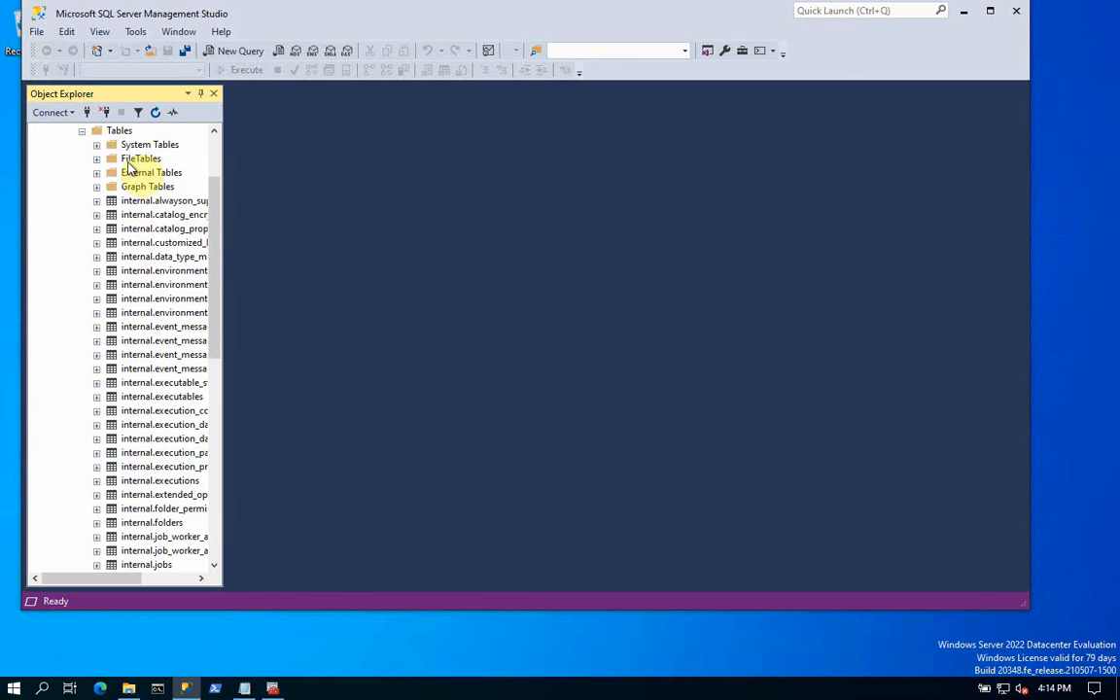
click(82, 131)
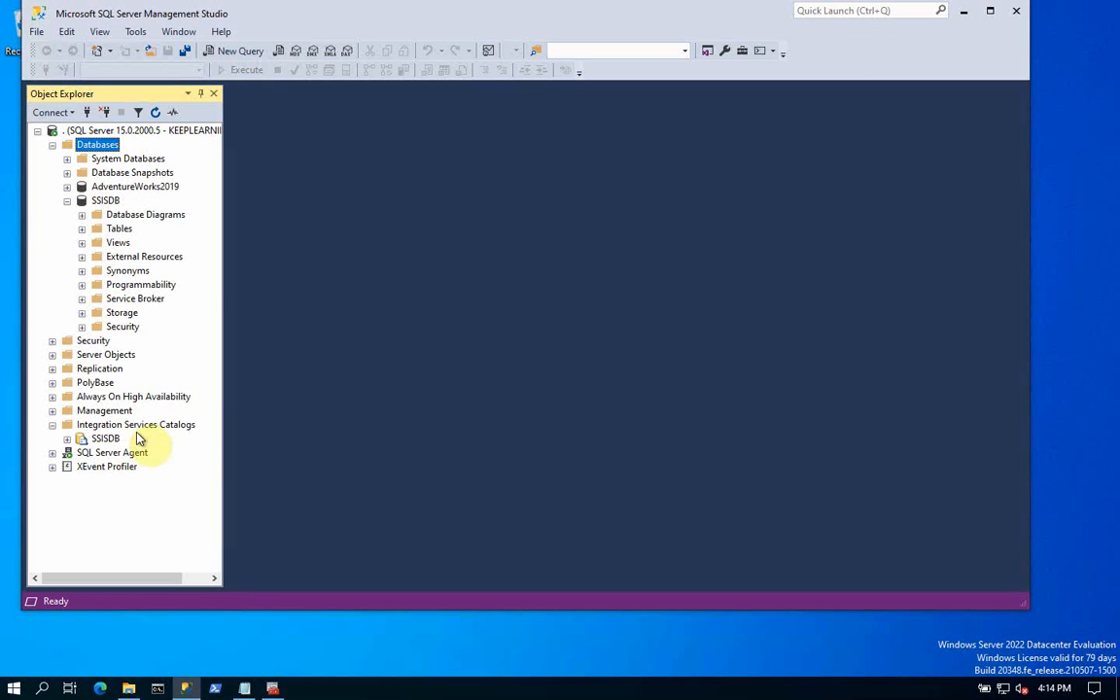
click(66, 438)
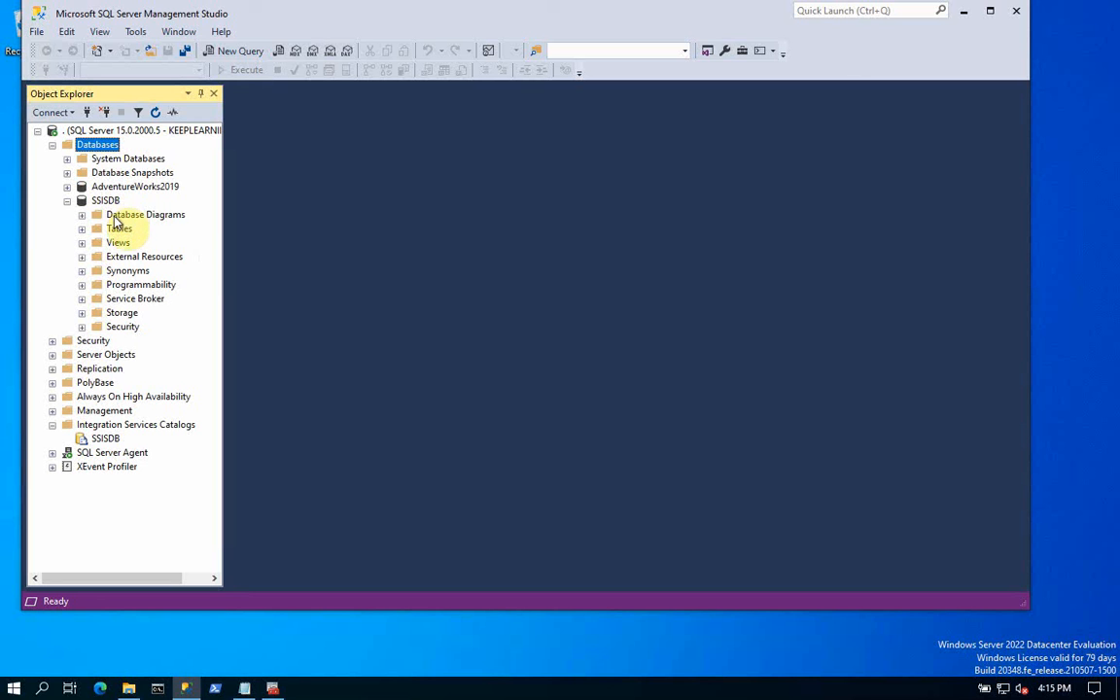
Create a catalog folder named 'deve' under SSISDB and expand it to its Projects folder.
right_click(107, 440)
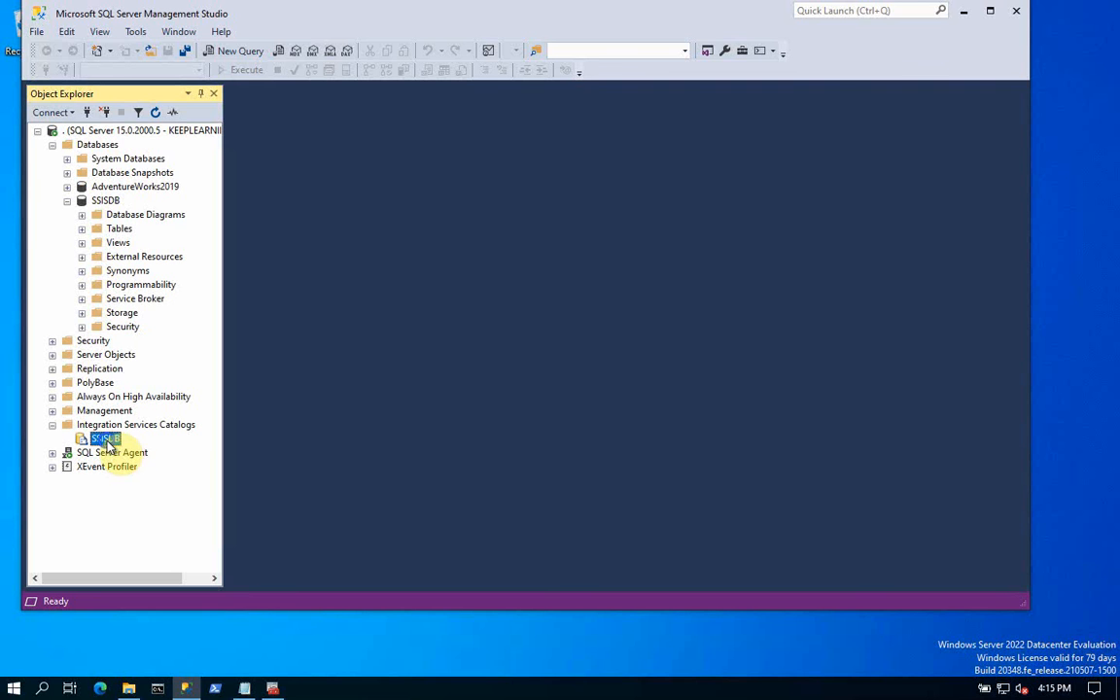
click(162, 472)
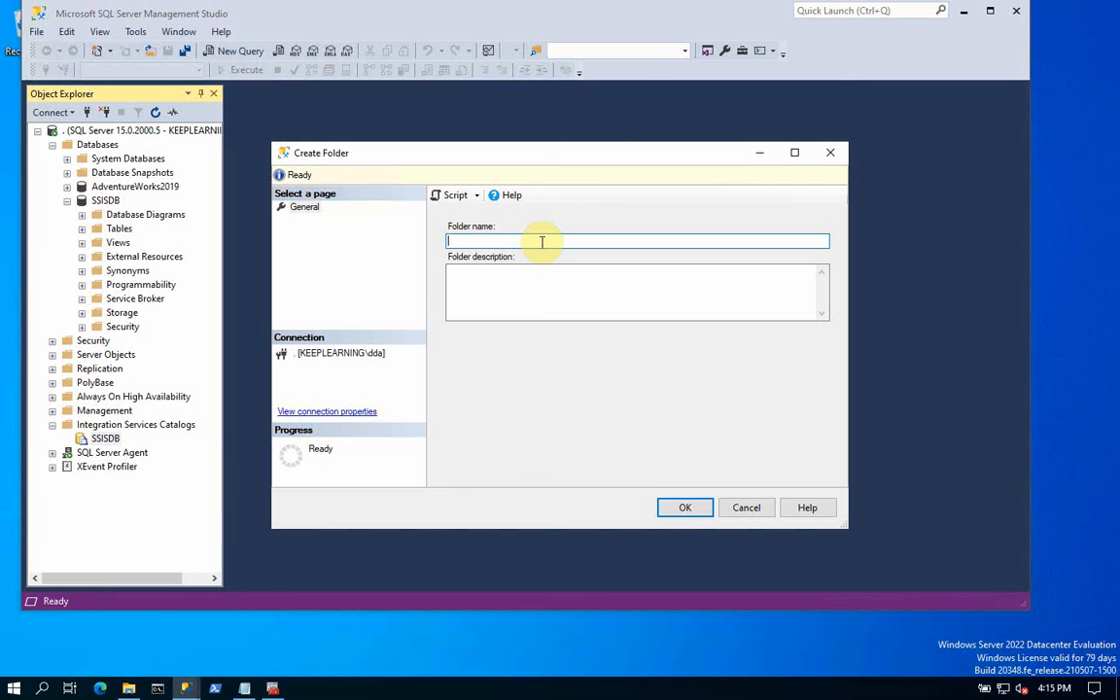
text(devel)
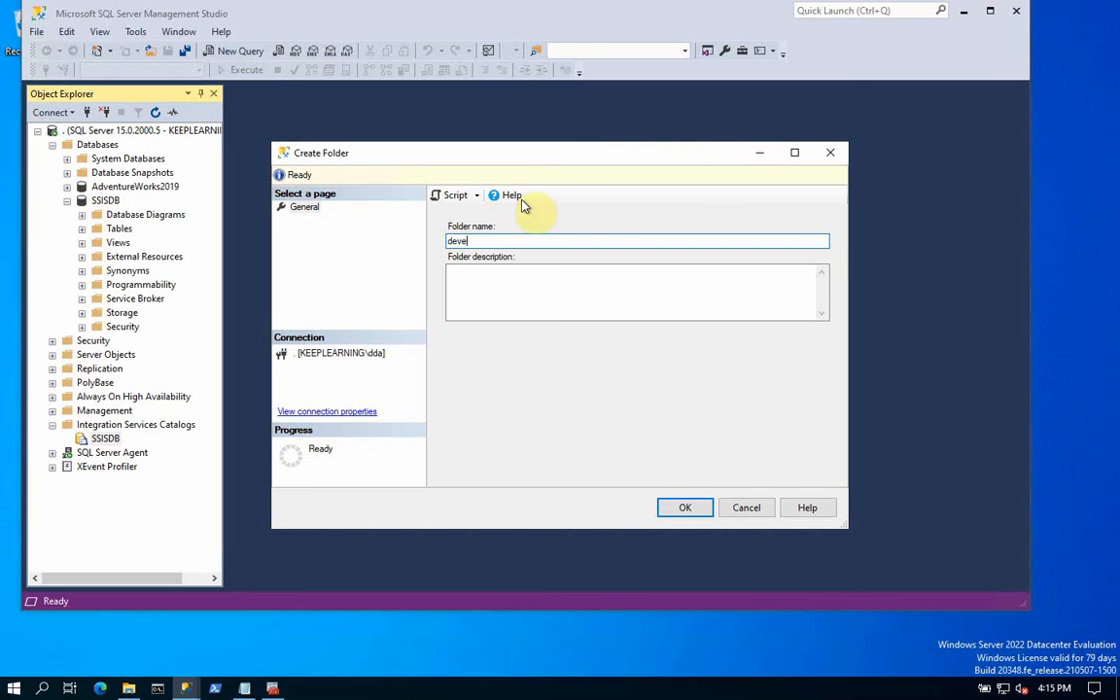
click(686, 505)
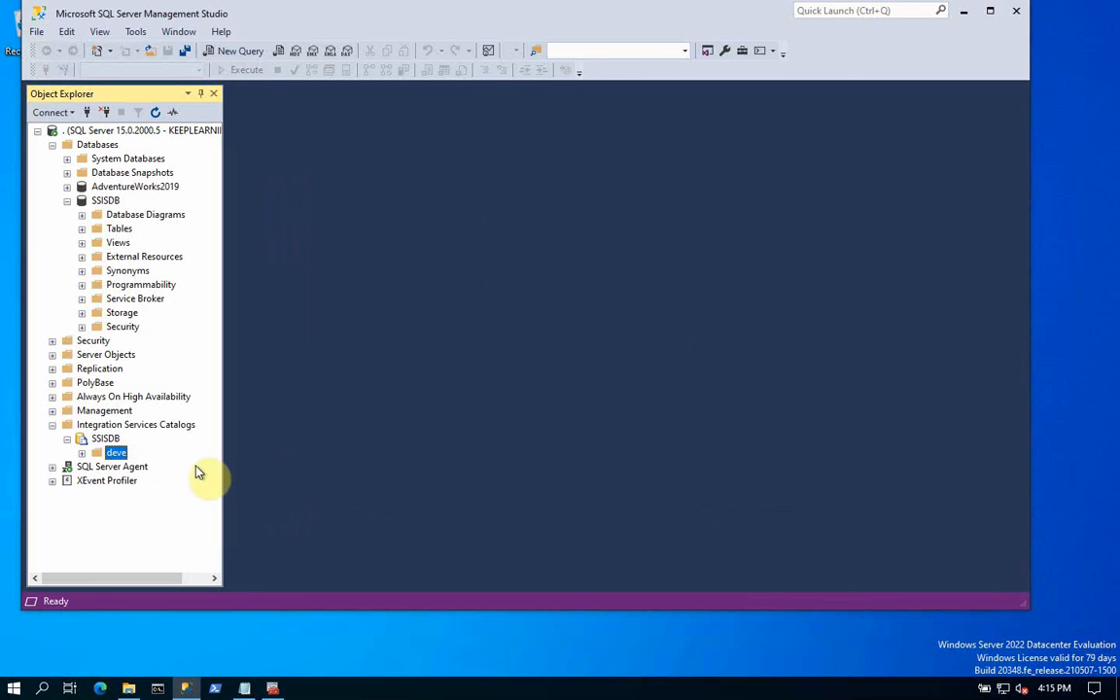
click(82, 454)
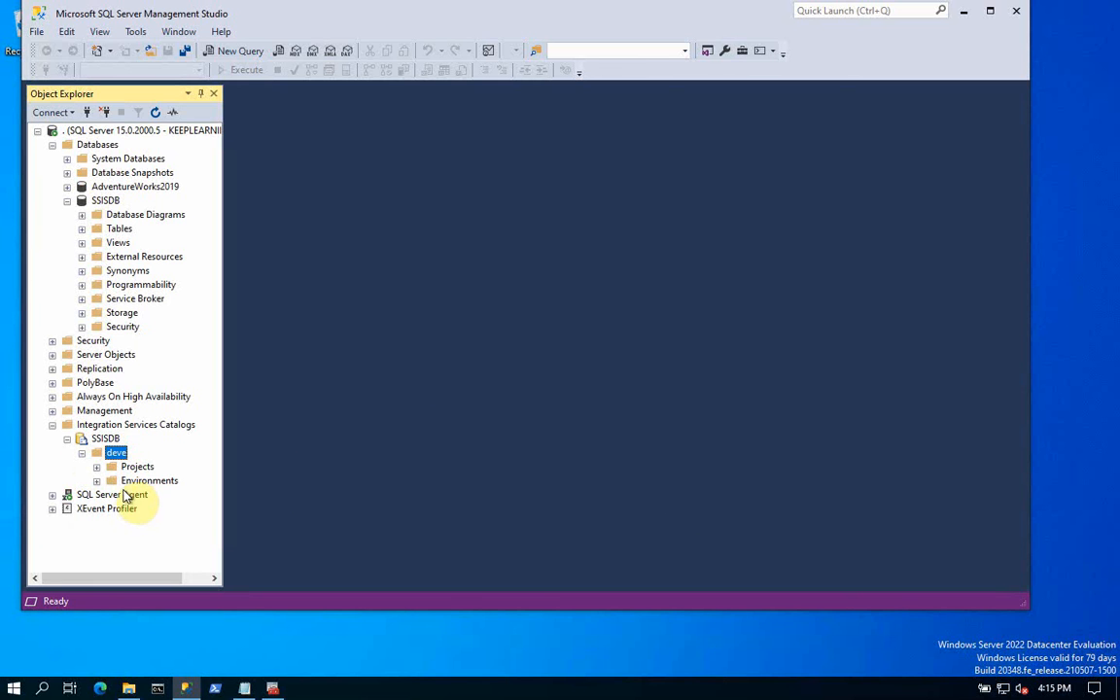
click(96, 467)
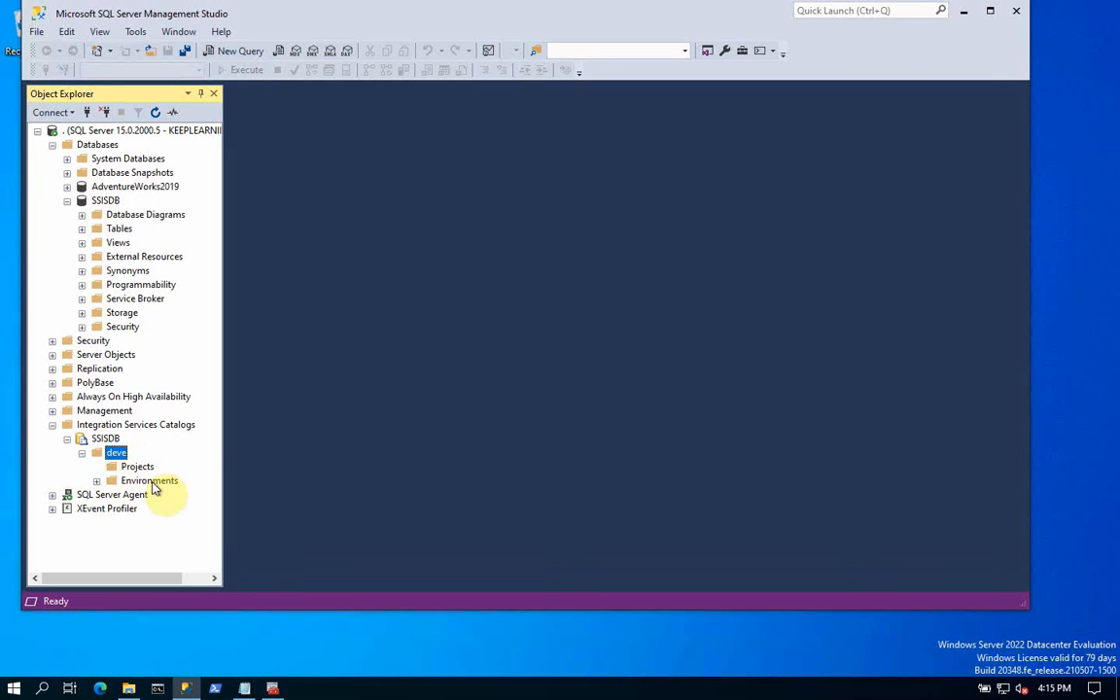
Review the deve folder's General and Permissions properties, then cancel.
right_click(119, 456)
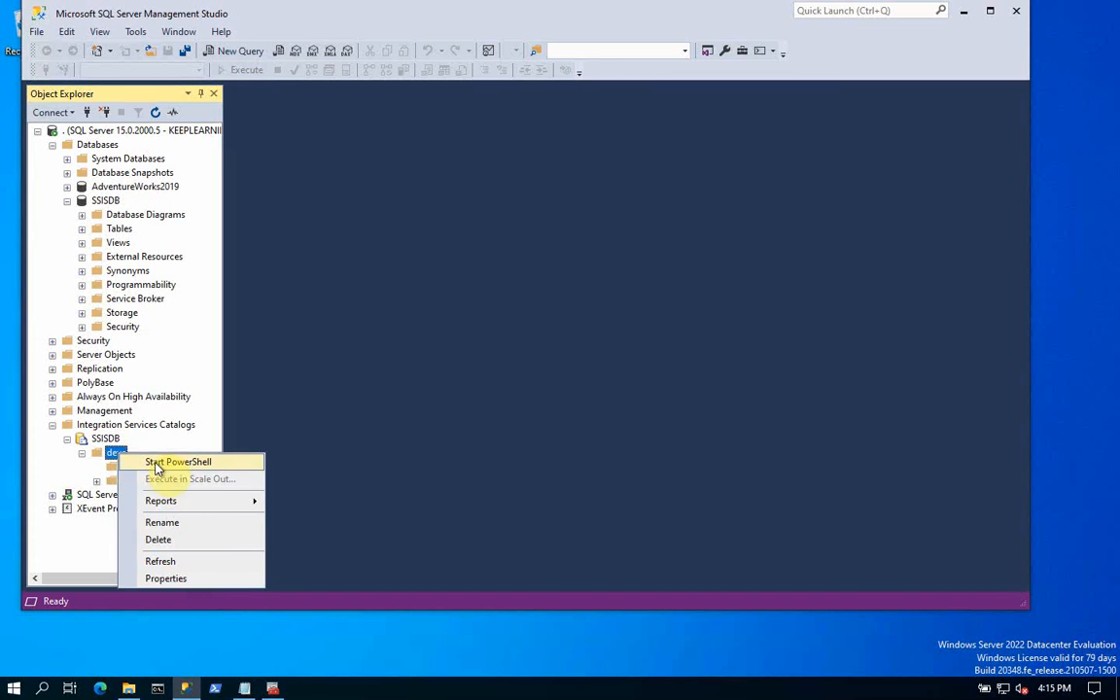
click(185, 578)
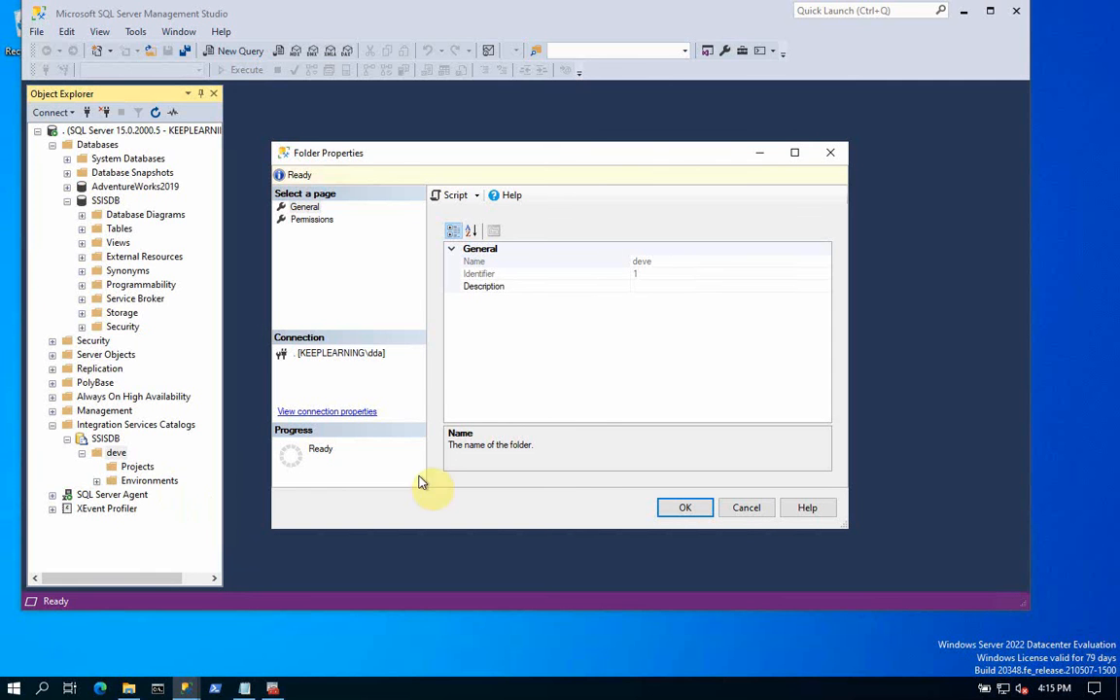
click(313, 222)
click(313, 220)
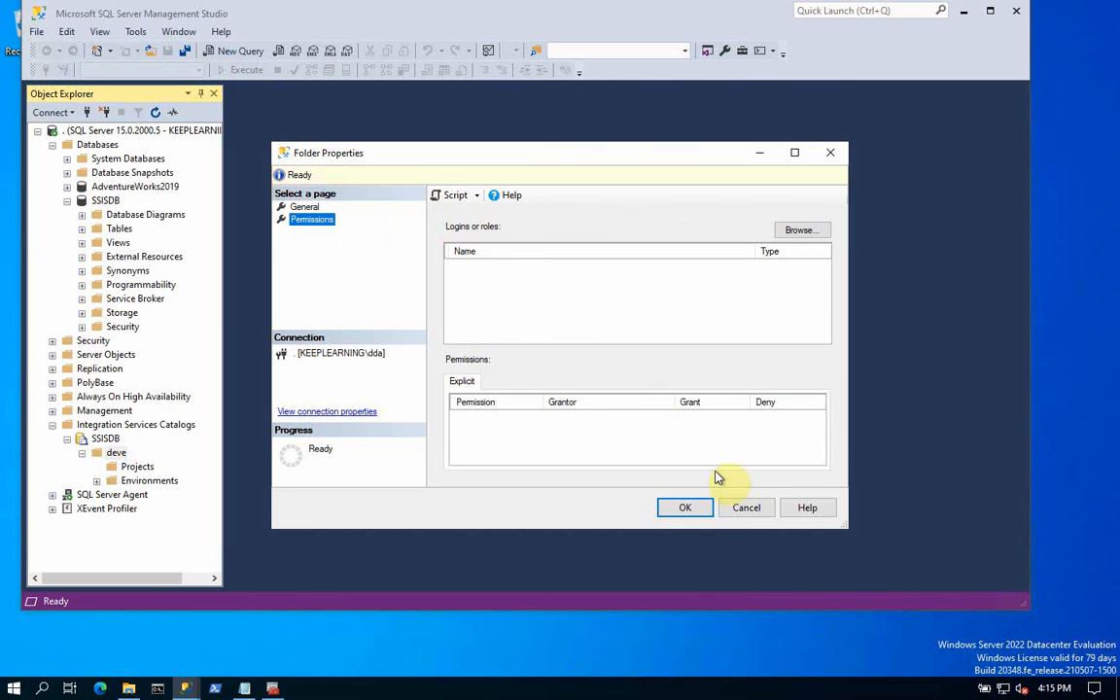
click(748, 509)
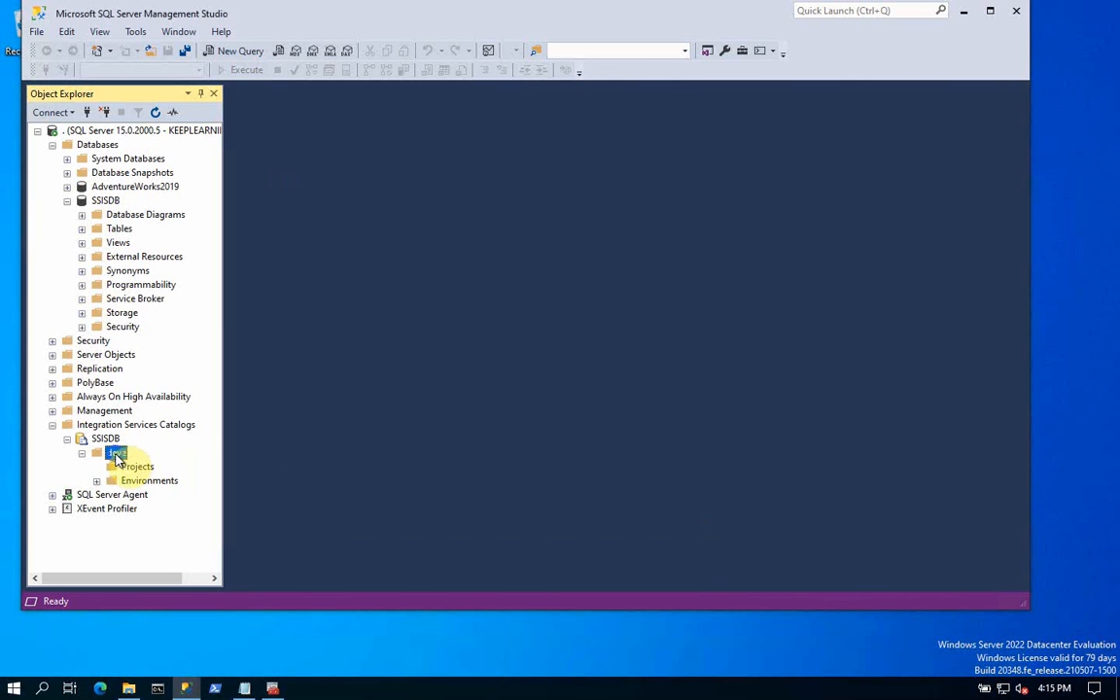
Rename the SSISDB folder 'deve' to 'dev'.
right_click(116, 457)
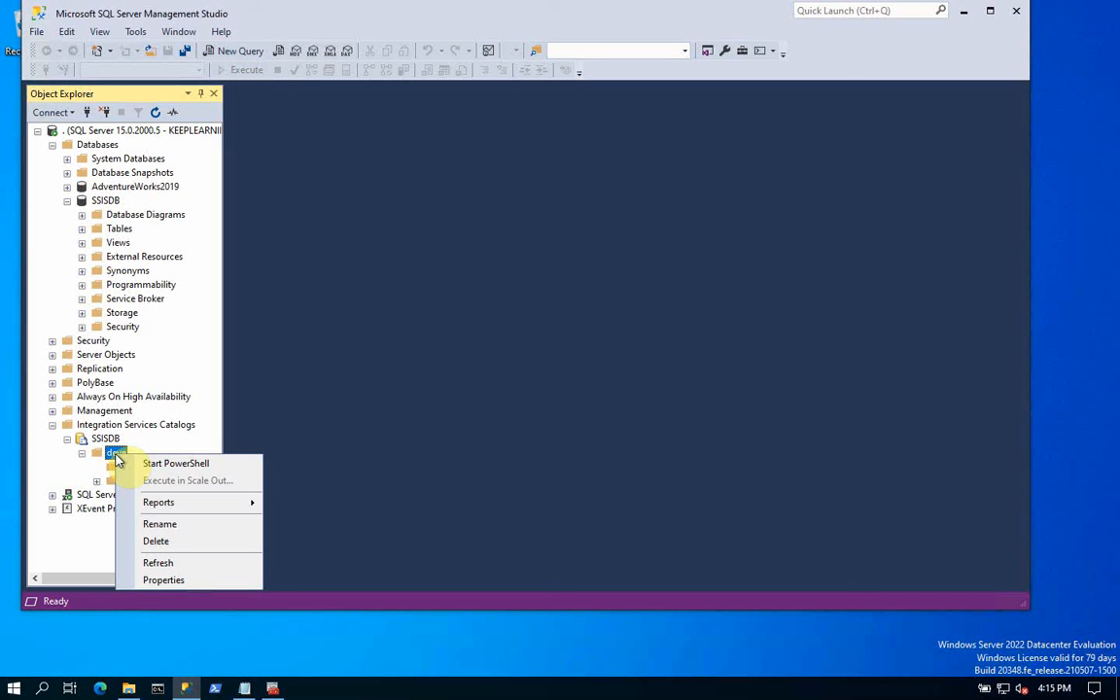
click(187, 524)
click(140, 452)
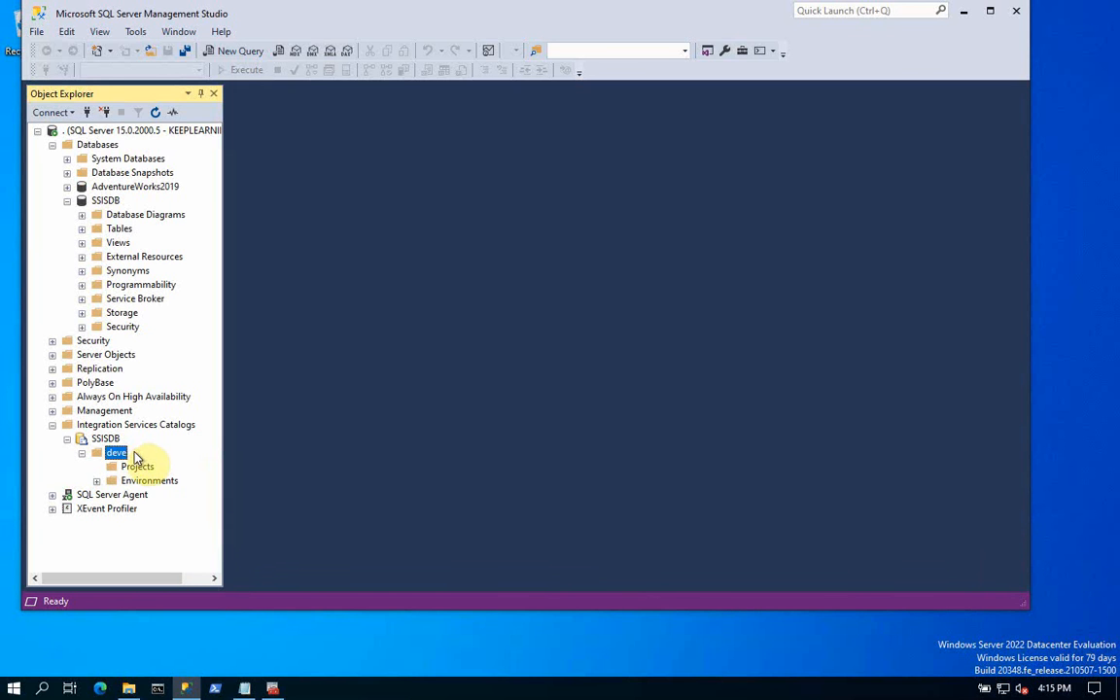
right_click(121, 454)
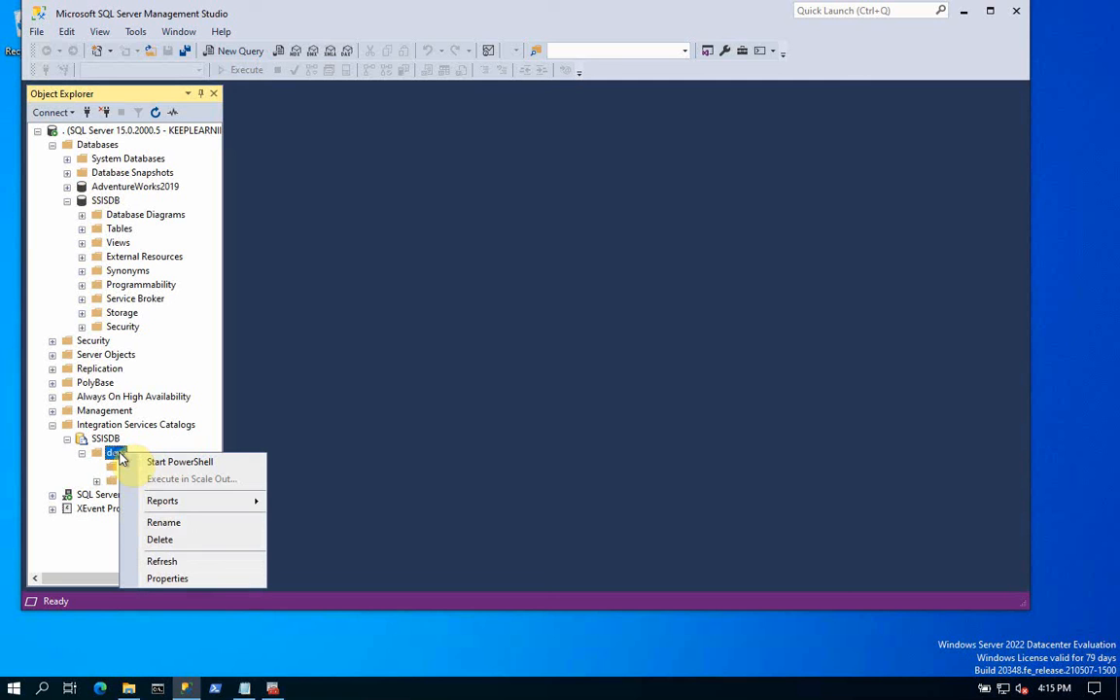
click(164, 523)
text(dev)
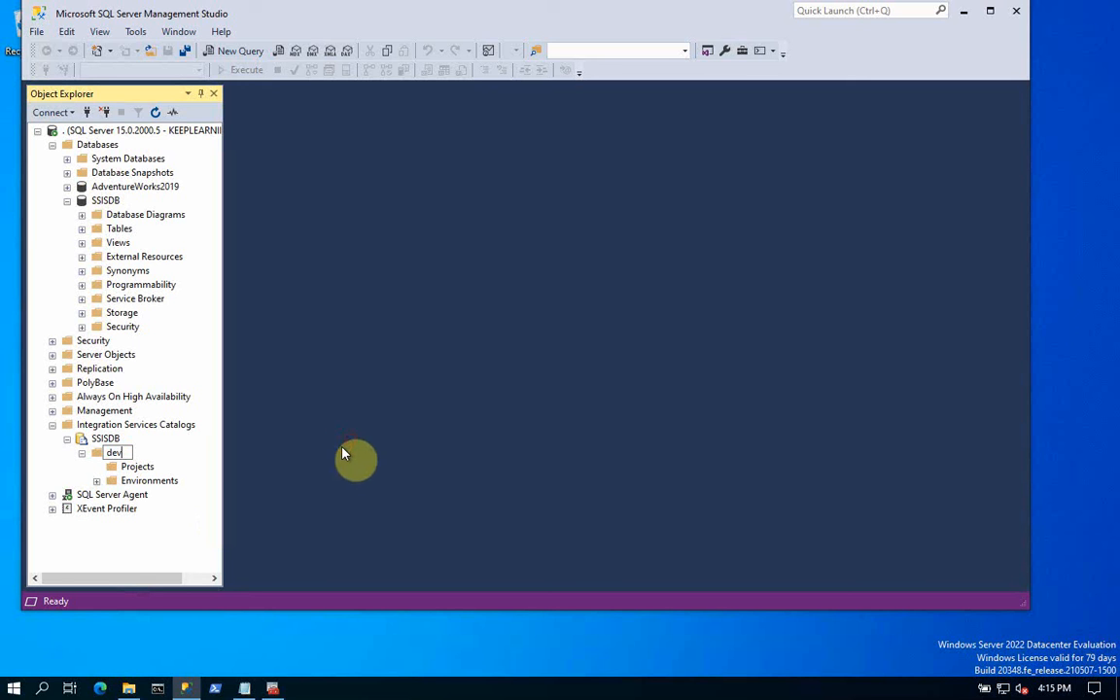
text(e)
key(Return)
Add a fourth line, '- SSISDB restored from backup', under line 3 of the Notepad SSIS notes.
click(244, 689)
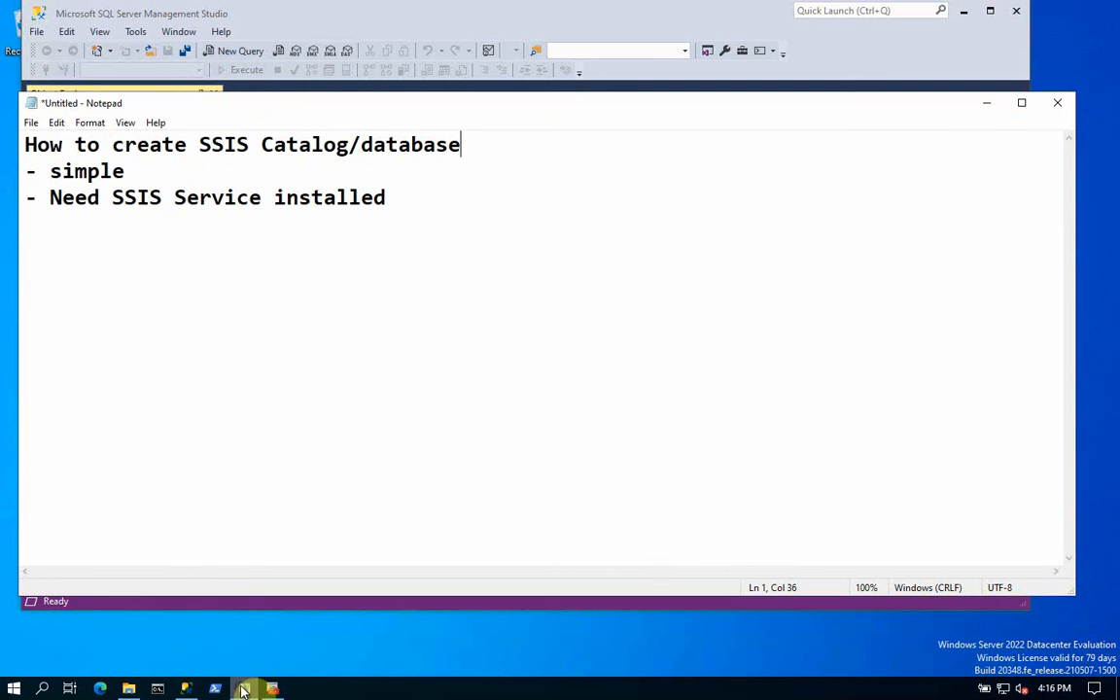
click(132, 168)
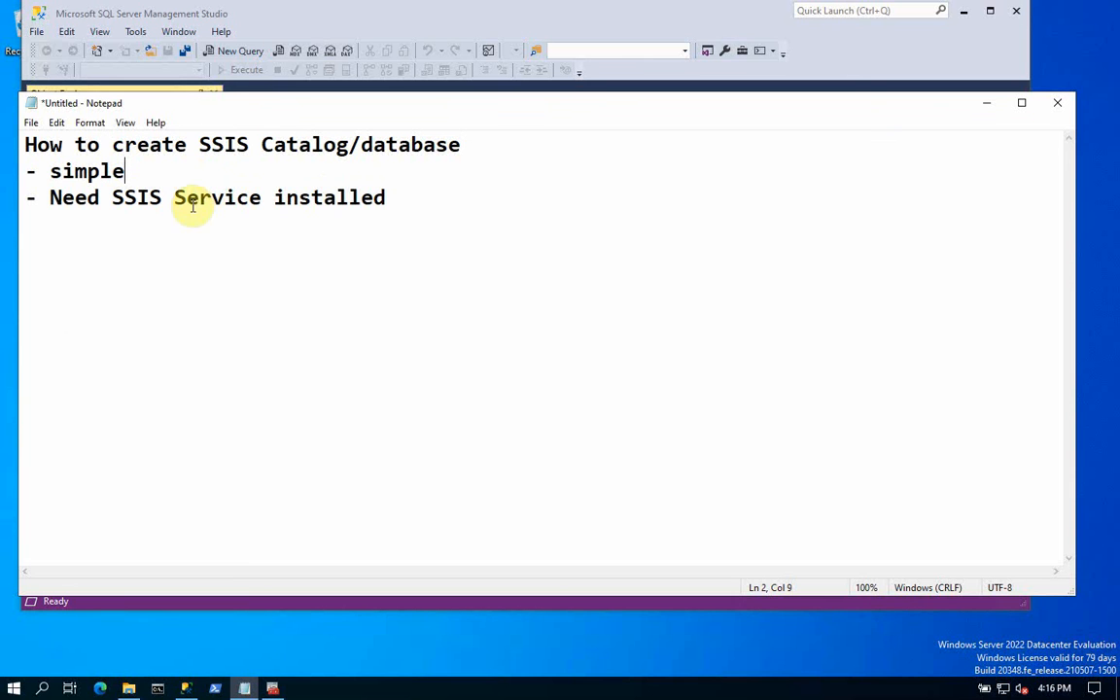
drag(50, 196, 397, 198)
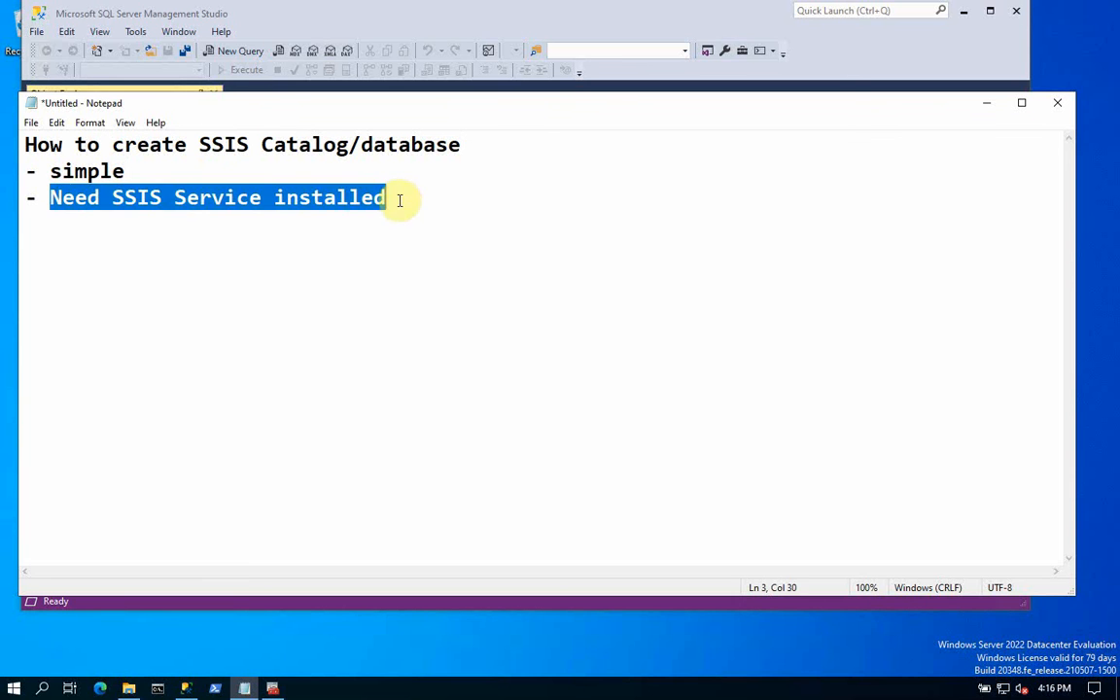
click(448, 198)
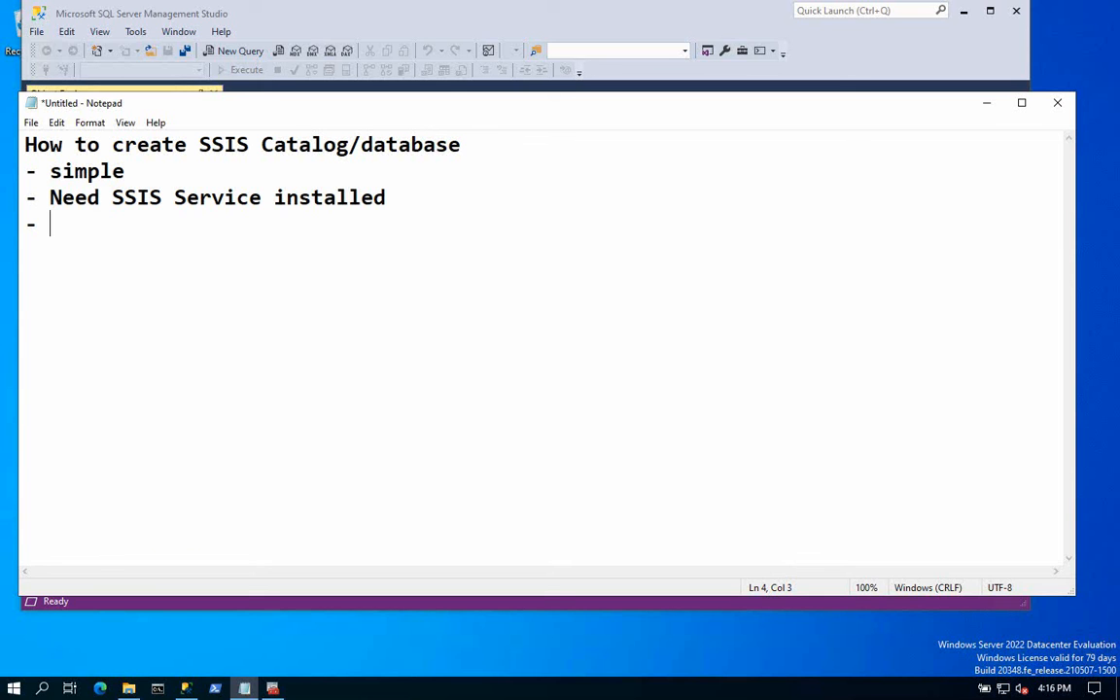
text(- SSIDDB)
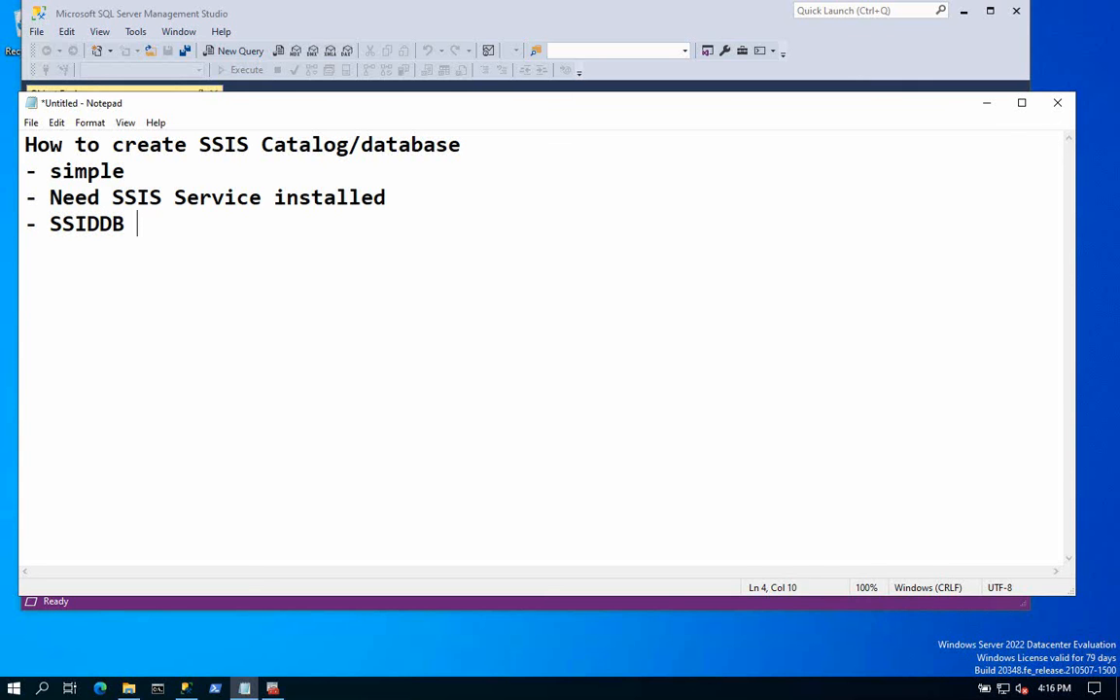
key(BackSpace)
key(BackSpace)
key(BackSpace)
key(BackSpace)
text(SDB rest)
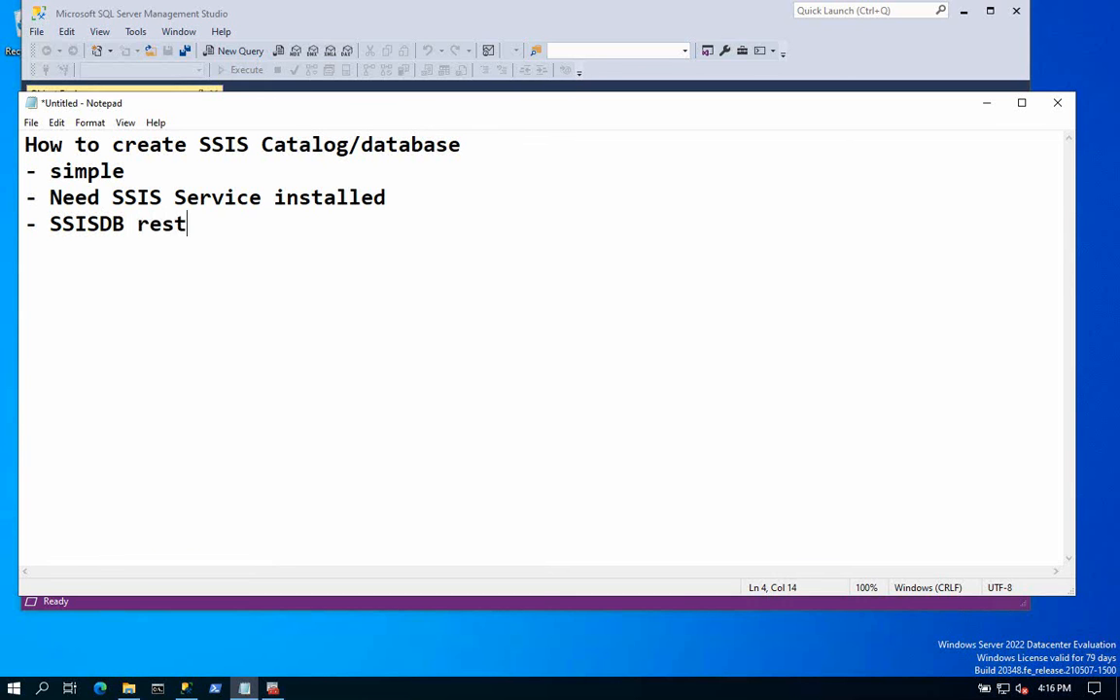
text(ored from back)
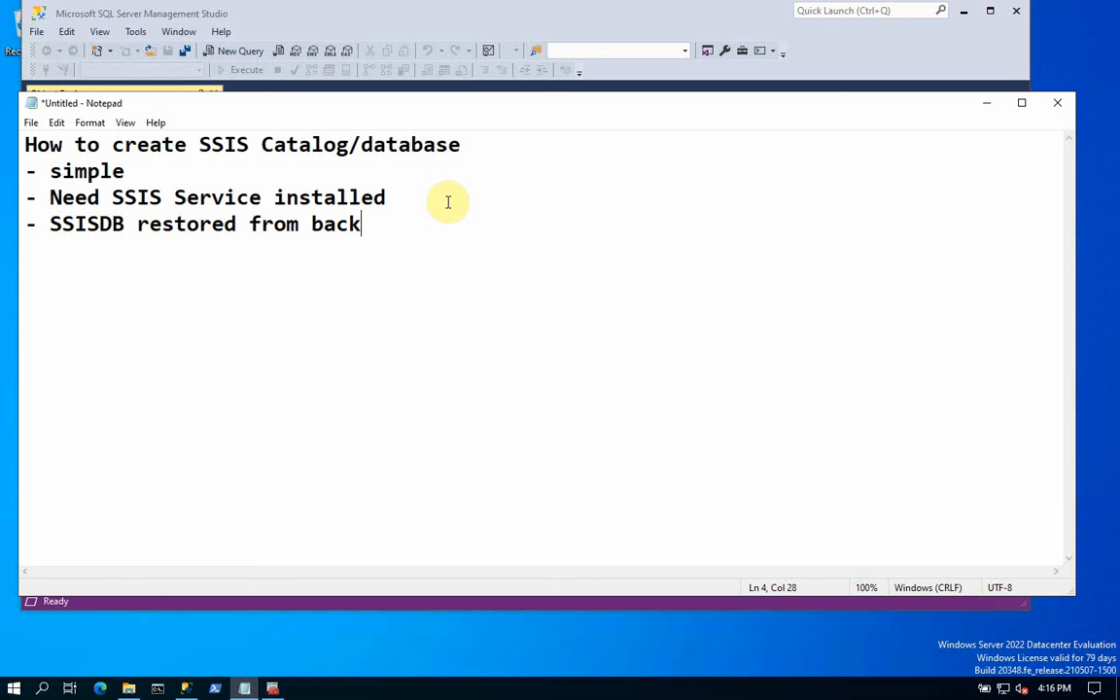
text(up)
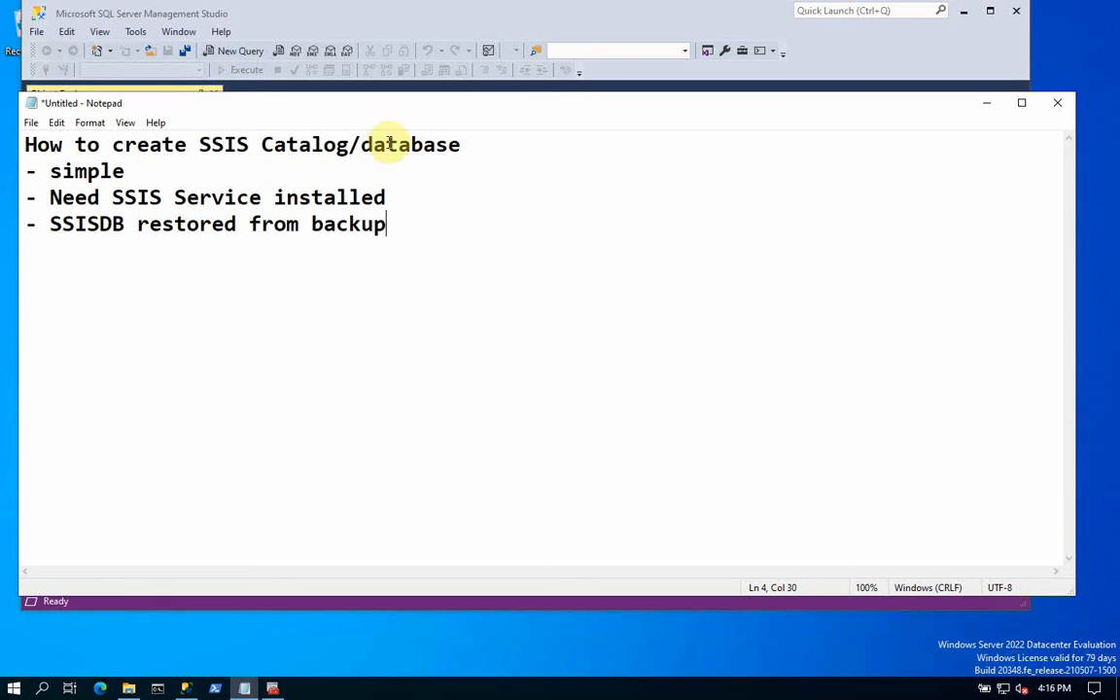